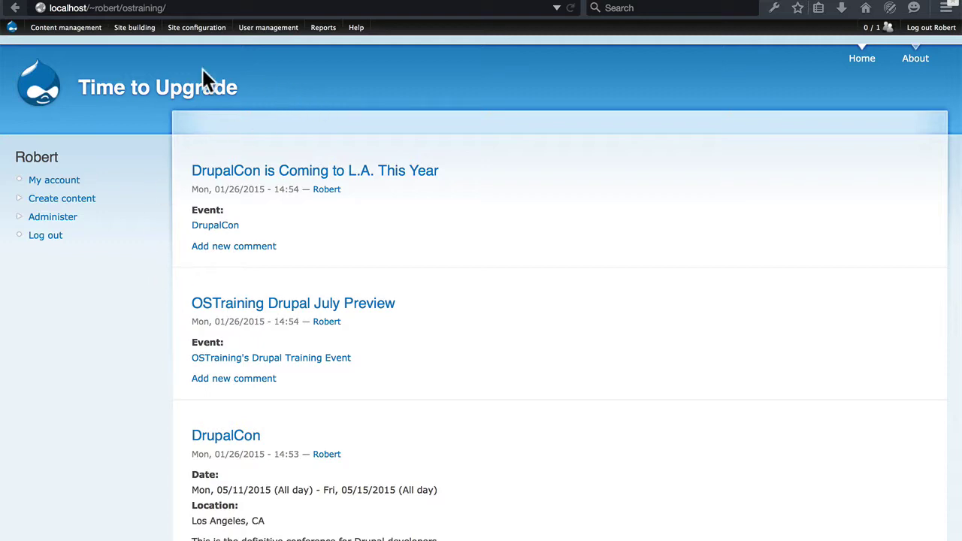
Create a new view of type Node named "events" with the description "This is a list of events.".
mouse_move(130, 35)
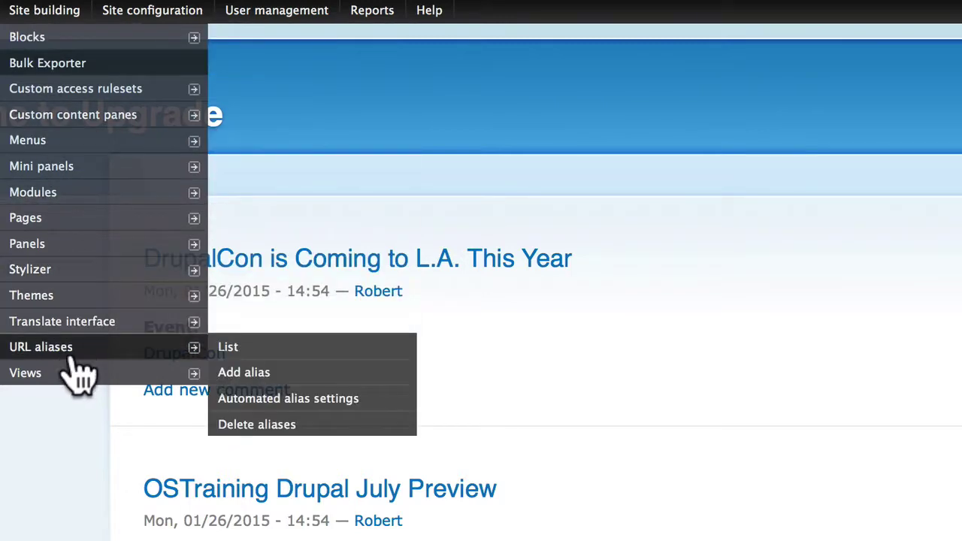
mouse_move(23, 372)
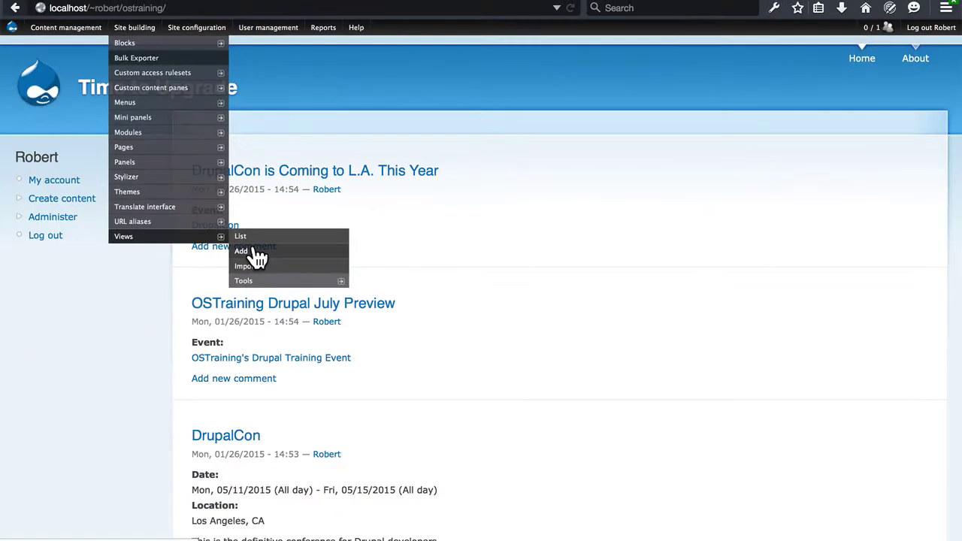
click(248, 398)
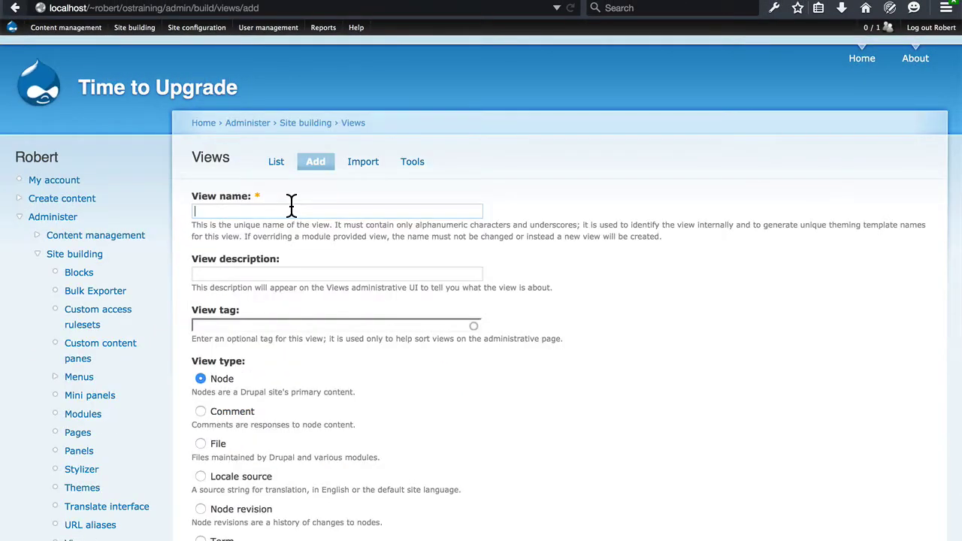
text(events)
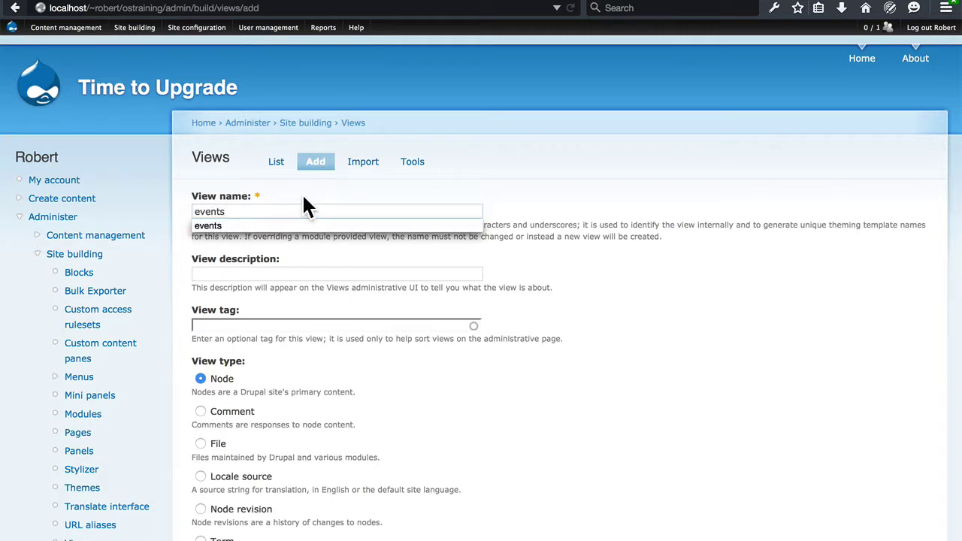
double_click(304, 207)
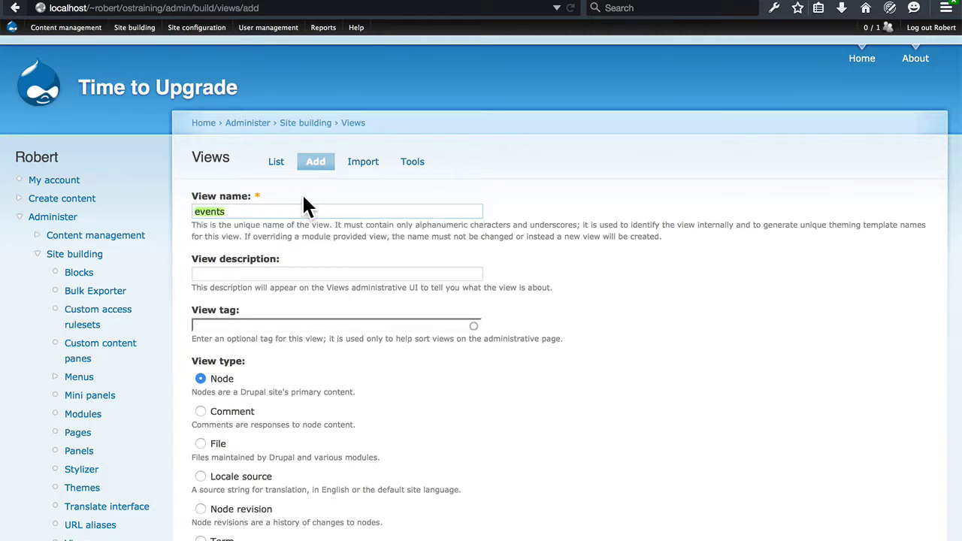
click(400, 273)
text(This is)
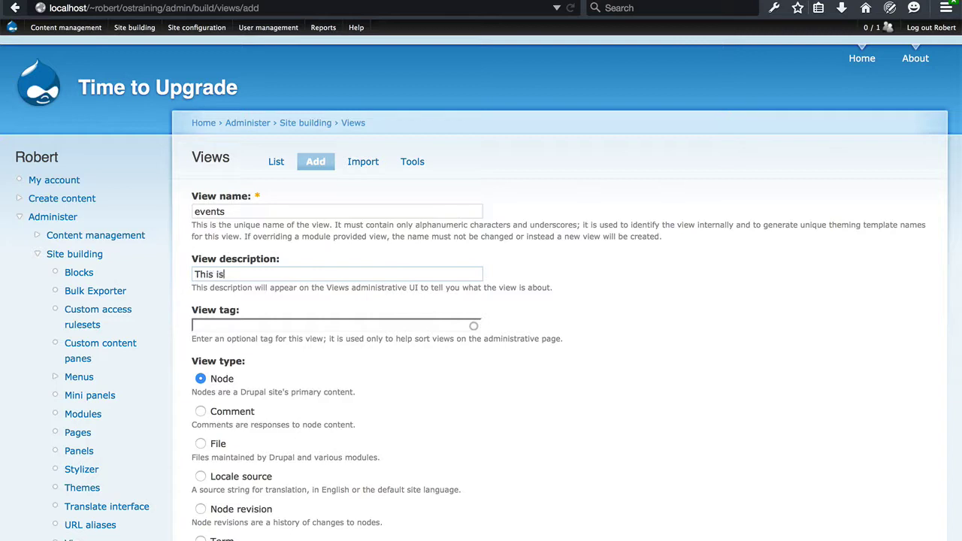
text( a list of events.)
scroll(369, 367, down, 5)
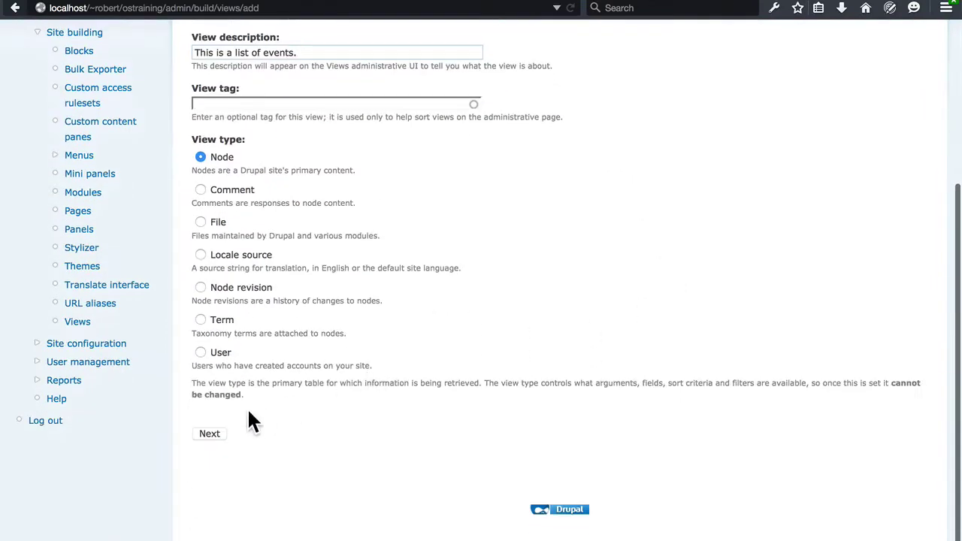
click(212, 437)
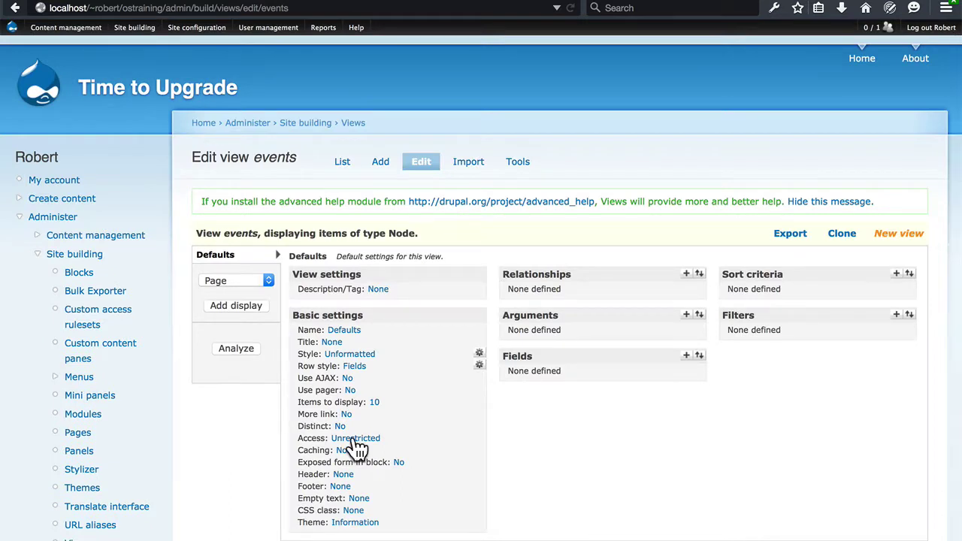
Add the Node: Published and Node: Type filters to the events view's default display.
click(897, 316)
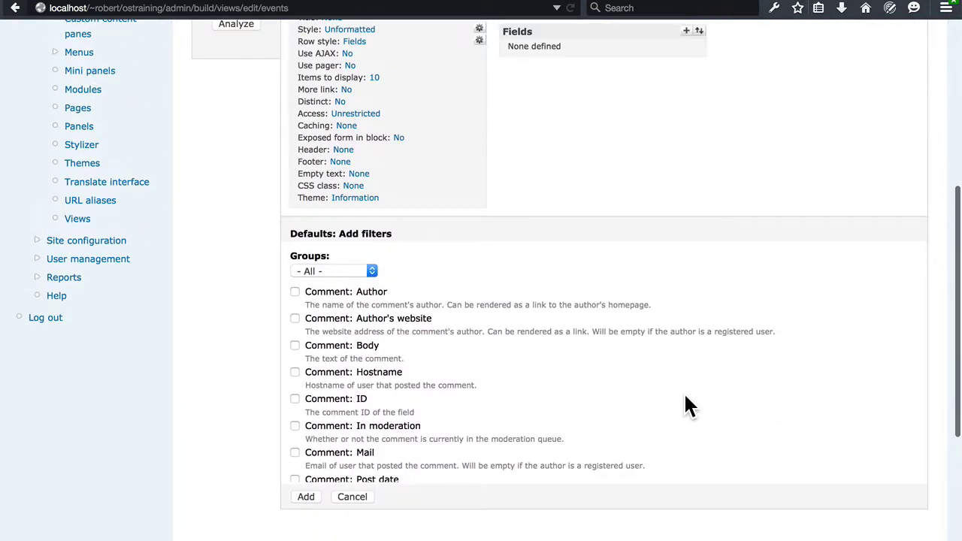
key(super+f)
text(publis)
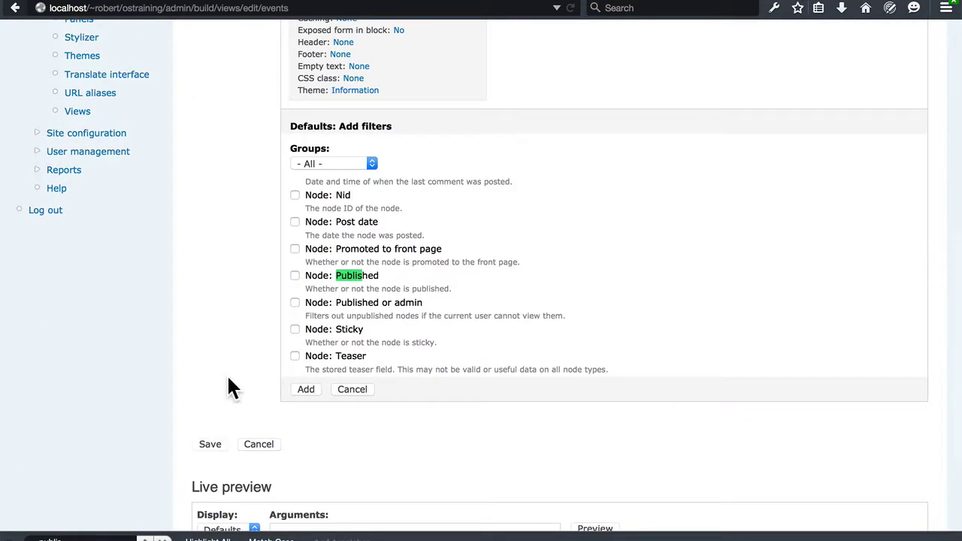
click(295, 275)
scroll(434, 302, down, 5)
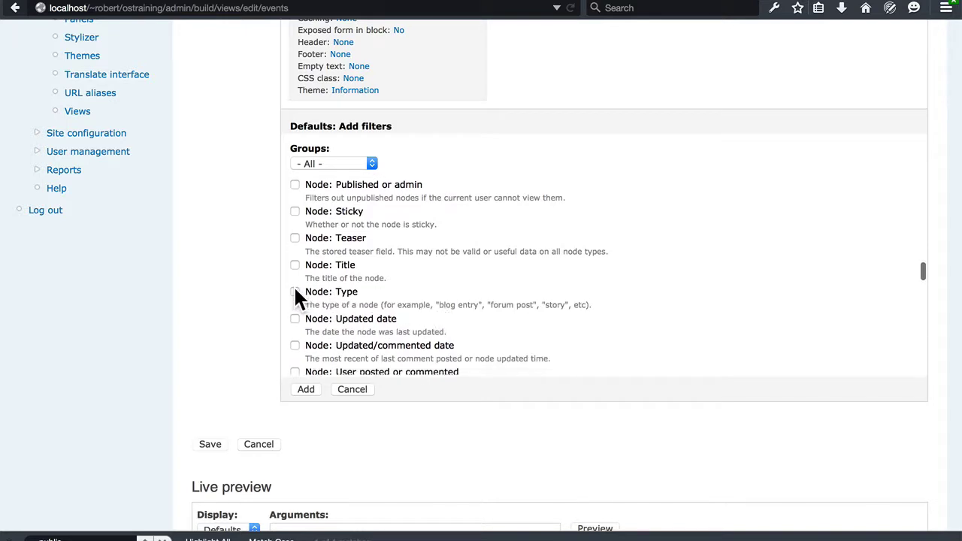
click(295, 293)
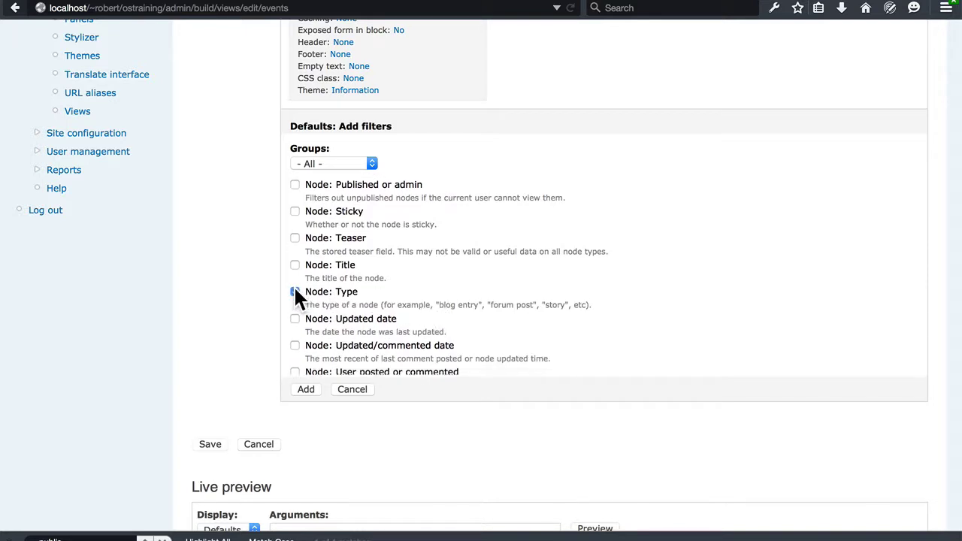
click(306, 389)
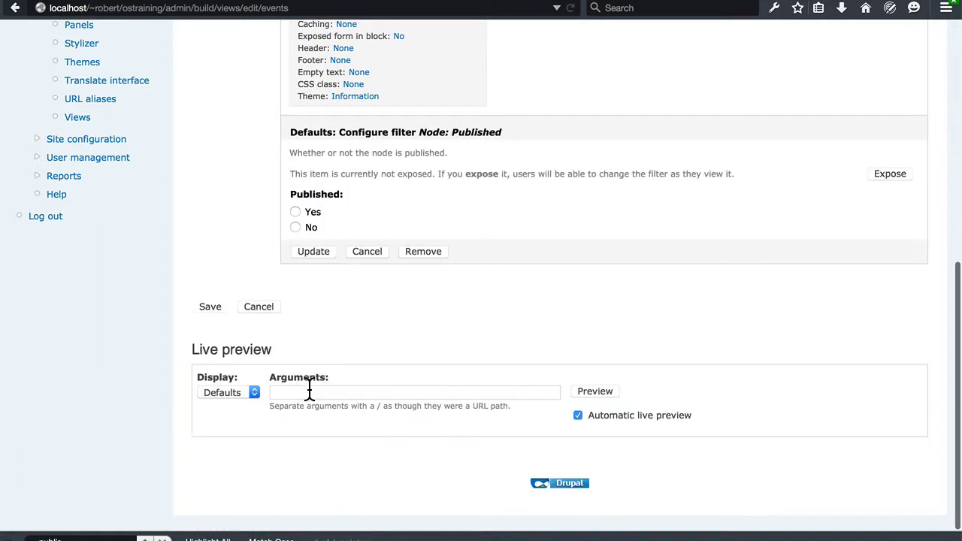
Configure the filters so Node: Published is Yes and Node: Type is one of Event.
scroll(541, 196, up, 2)
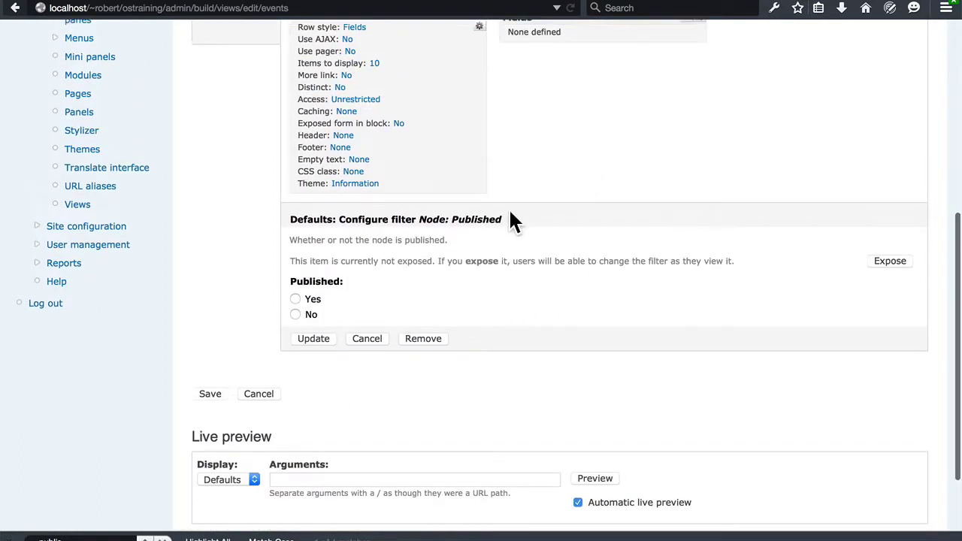
click(295, 299)
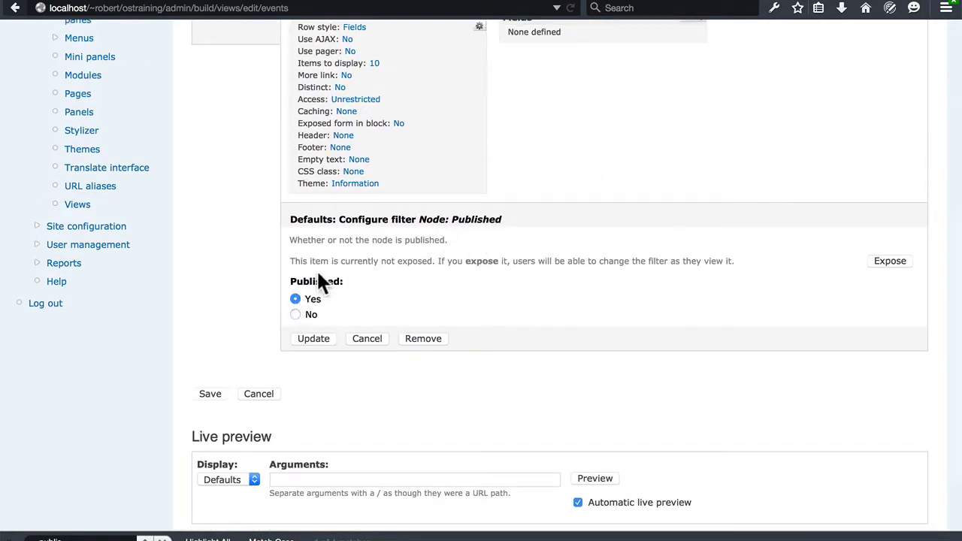
click(313, 339)
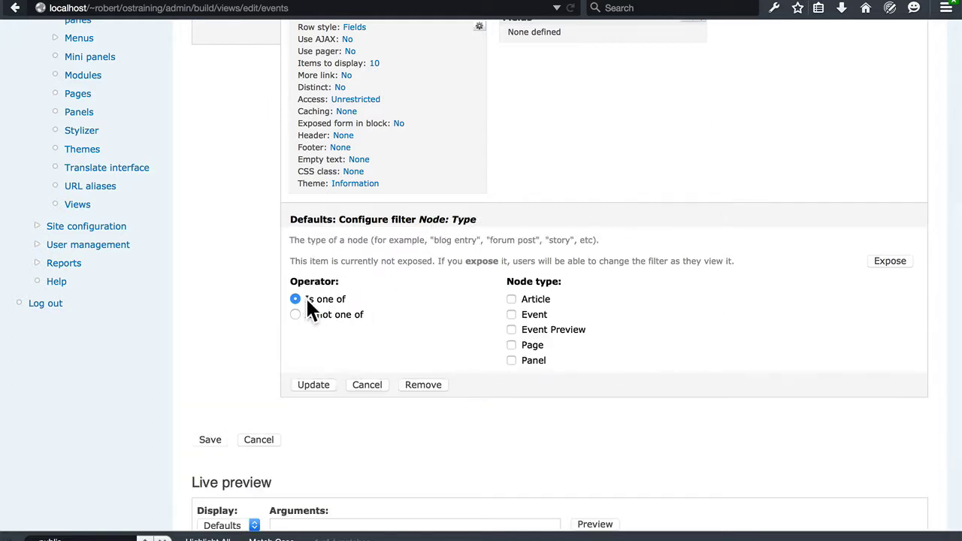
click(511, 314)
click(314, 385)
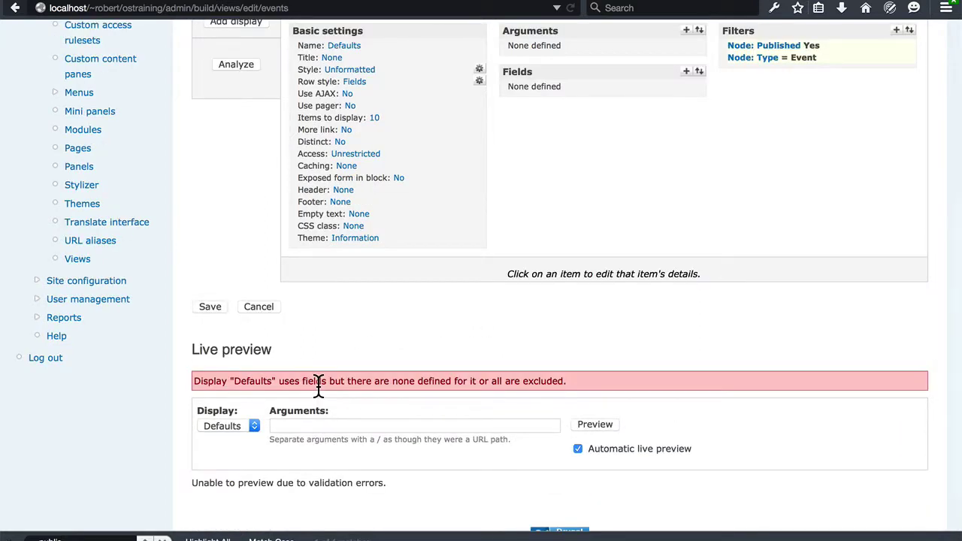
Add the fields Node: Title and Content: Date (field_date) - From date to the view's default display.
scroll(516, 290, up, 3)
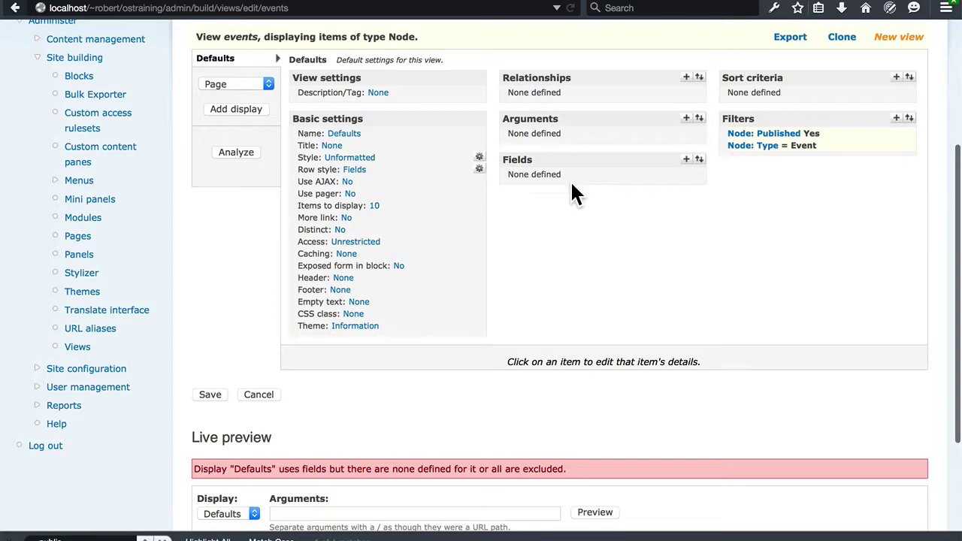
click(686, 160)
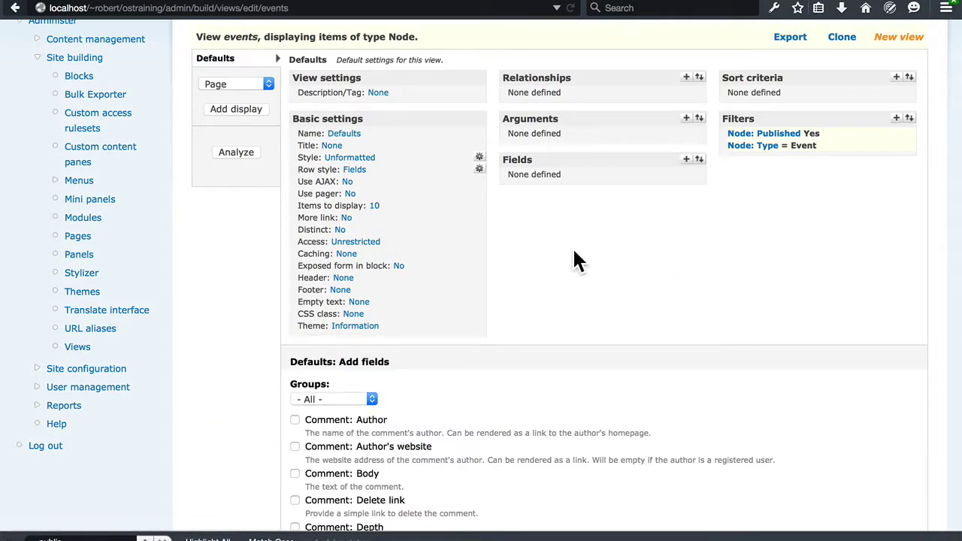
scroll(573, 252, down, 5)
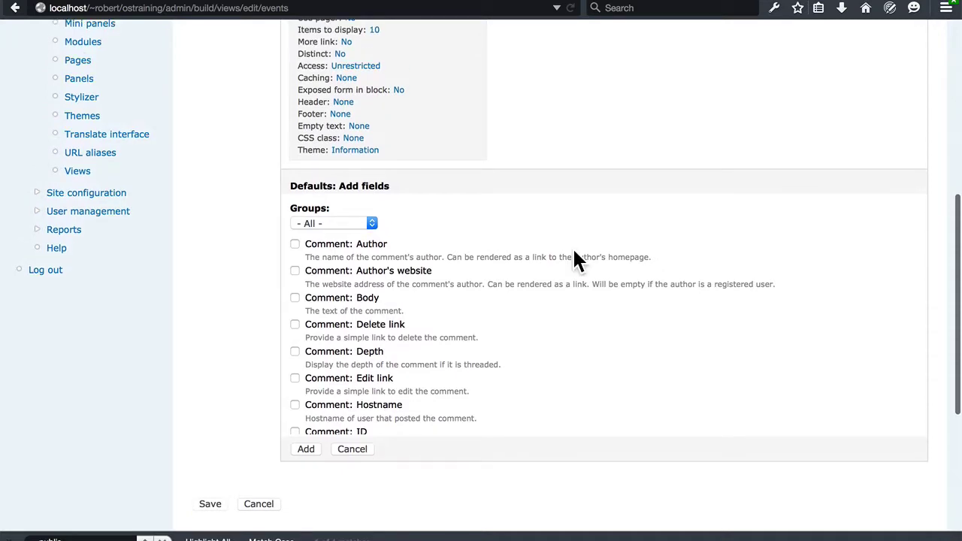
scroll(546, 305, down, 15)
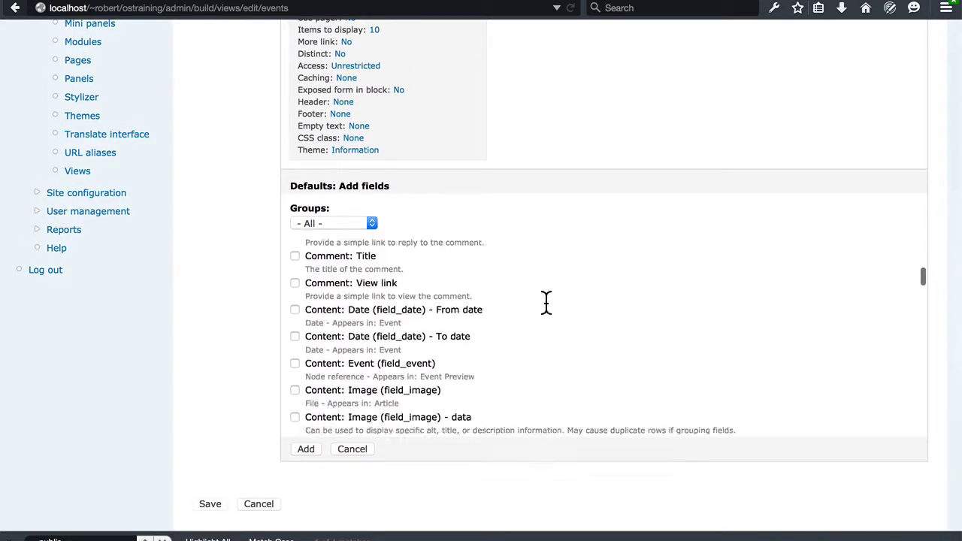
scroll(547, 304, down, 5)
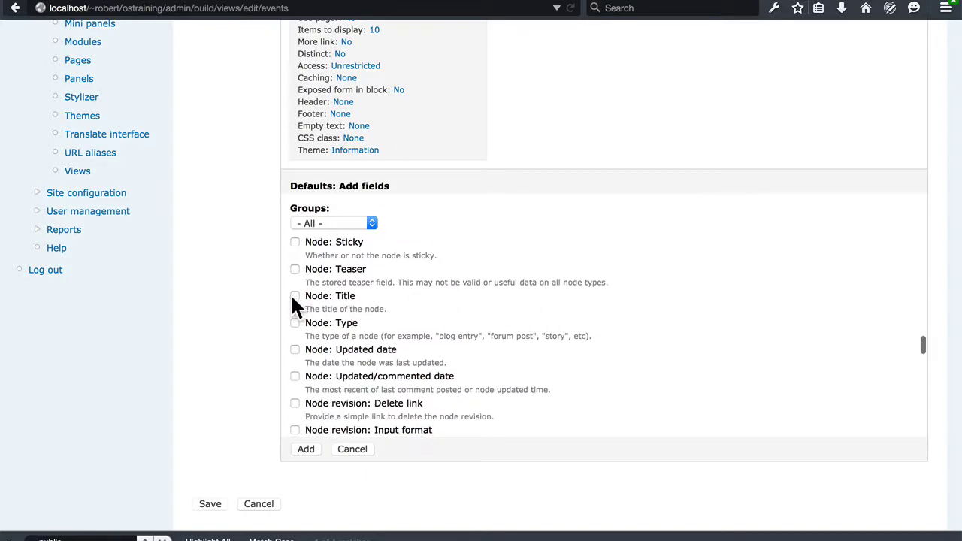
click(295, 297)
scroll(576, 321, up, 8)
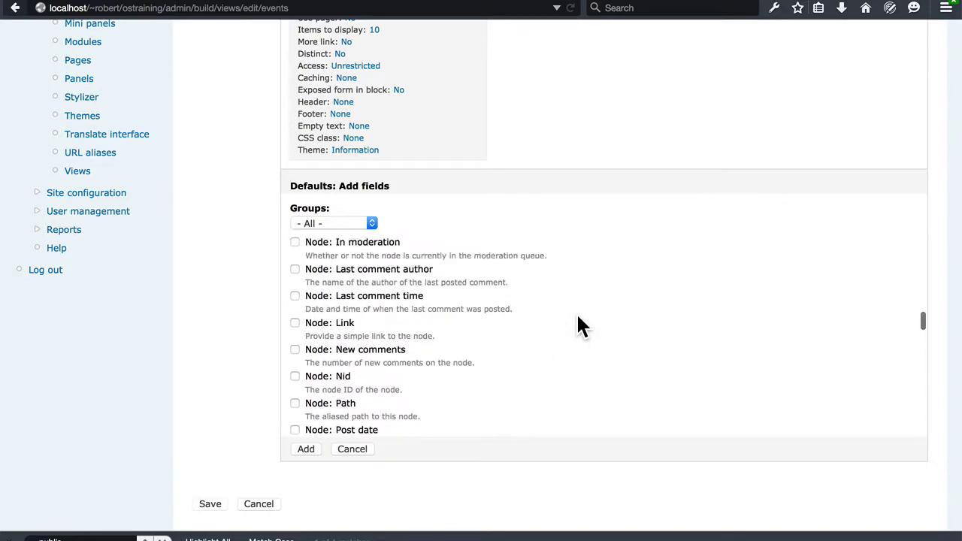
scroll(578, 320, up, 15)
scroll(578, 320, down, 2)
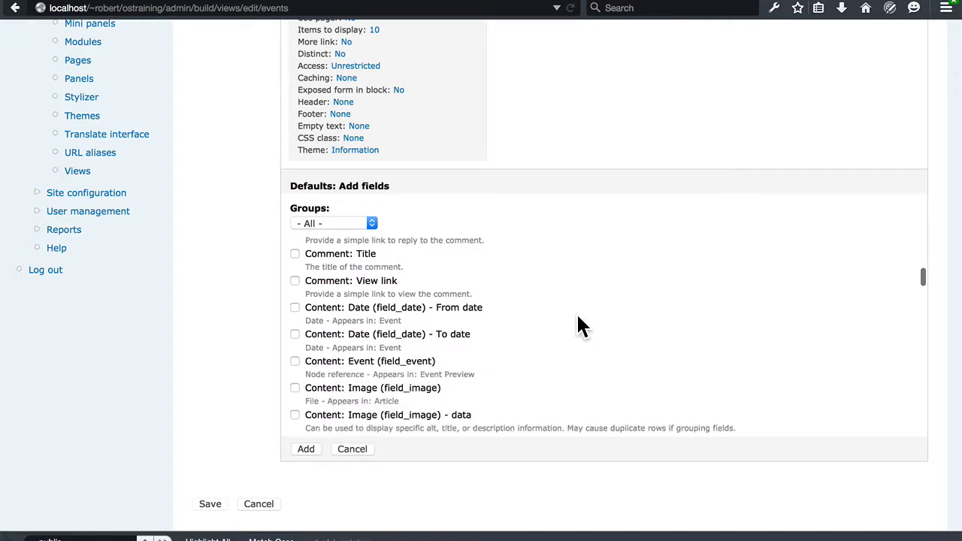
scroll(579, 325, down, 1)
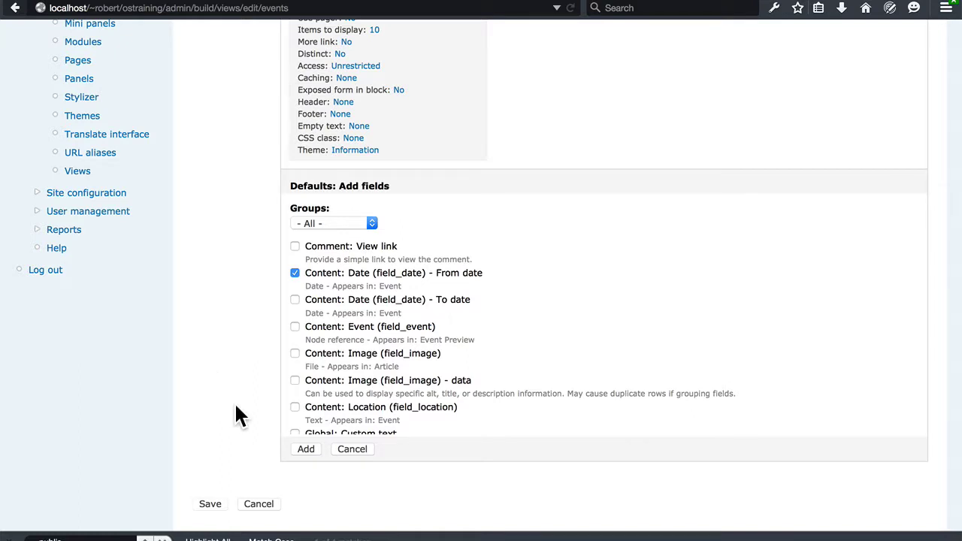
click(305, 450)
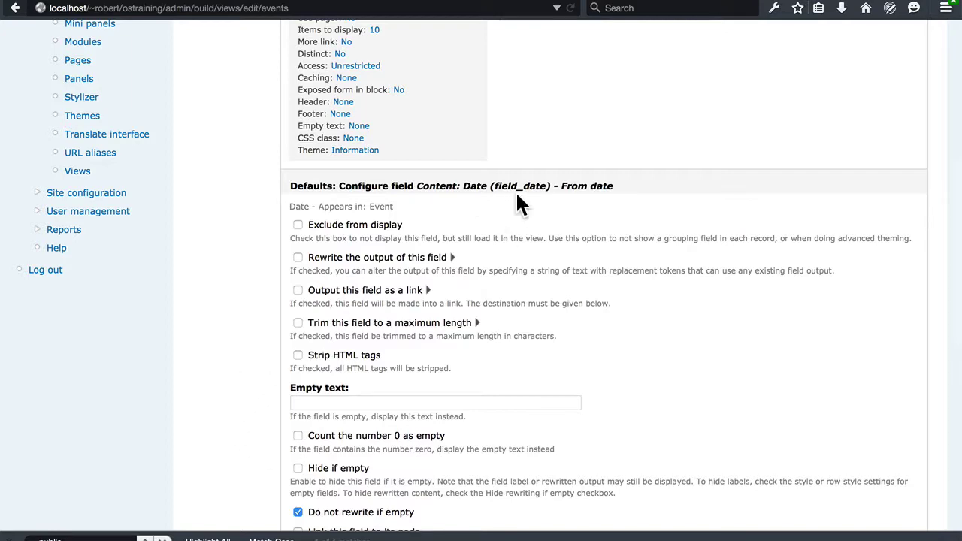
Set the From date field's label to None and clear the Node: Title field's label, updating both fields.
scroll(579, 207, down, 8)
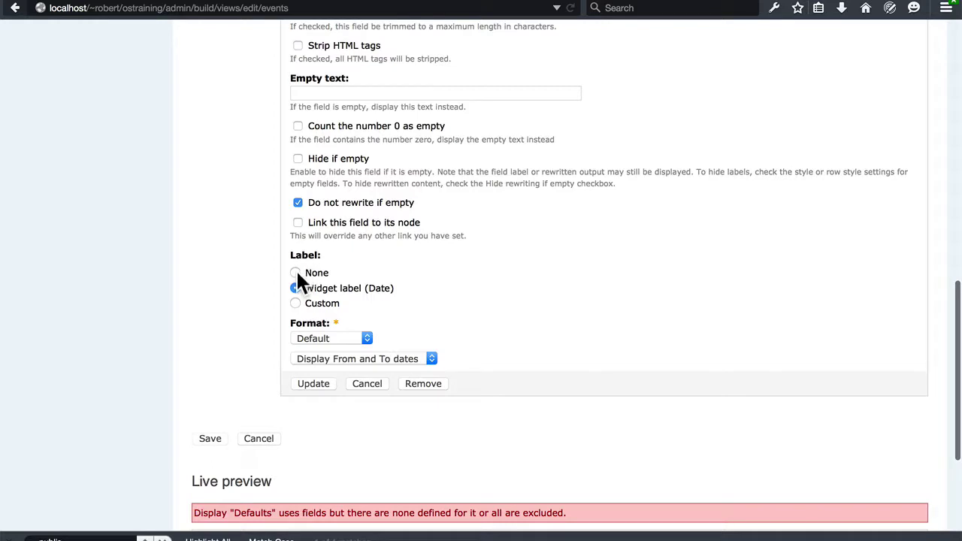
click(295, 274)
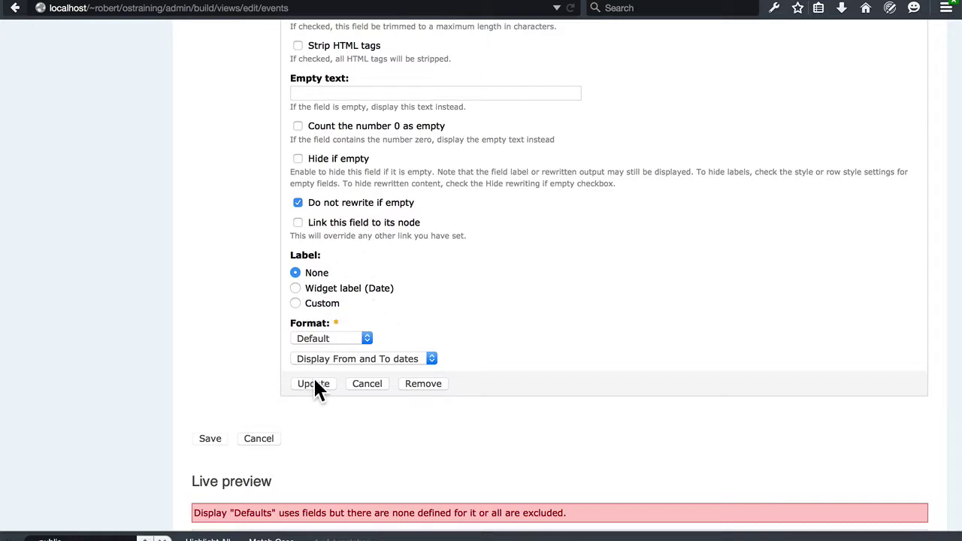
scroll(315, 387, up, 5)
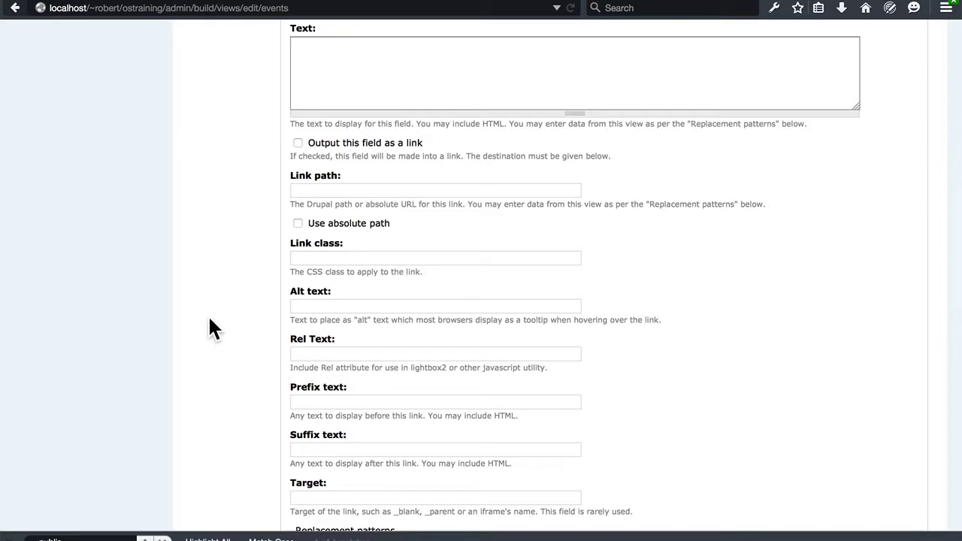
scroll(208, 314, up, 5)
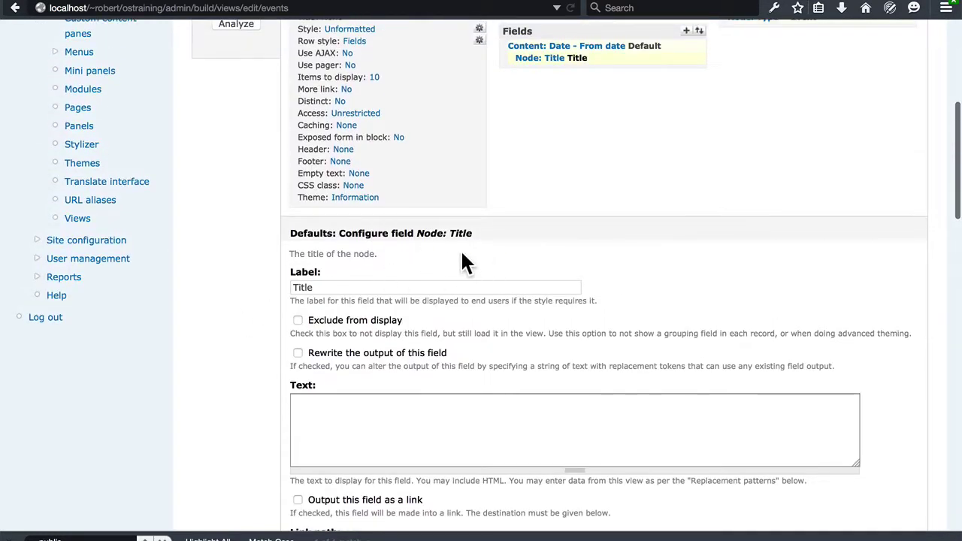
drag(339, 287, 274, 284)
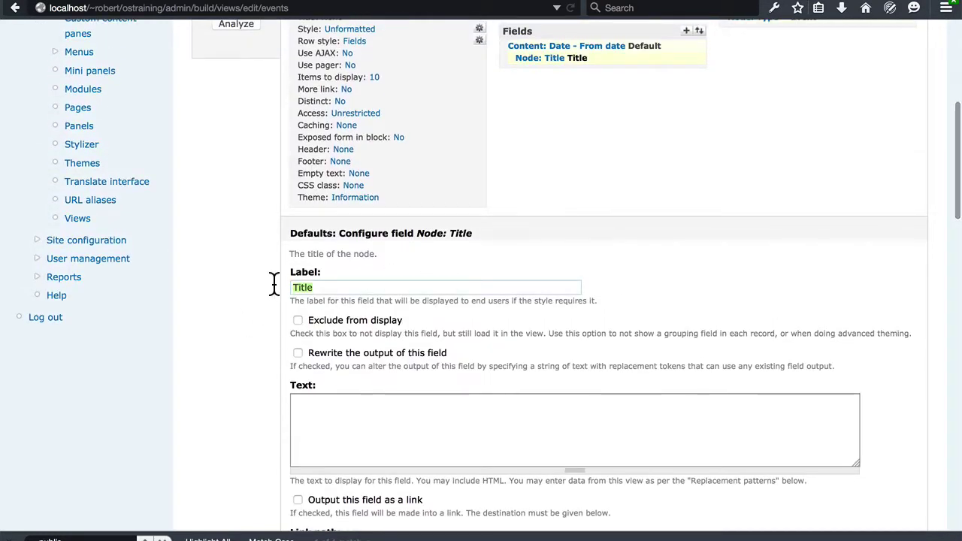
key(BackSpace)
scroll(275, 260, down, 10)
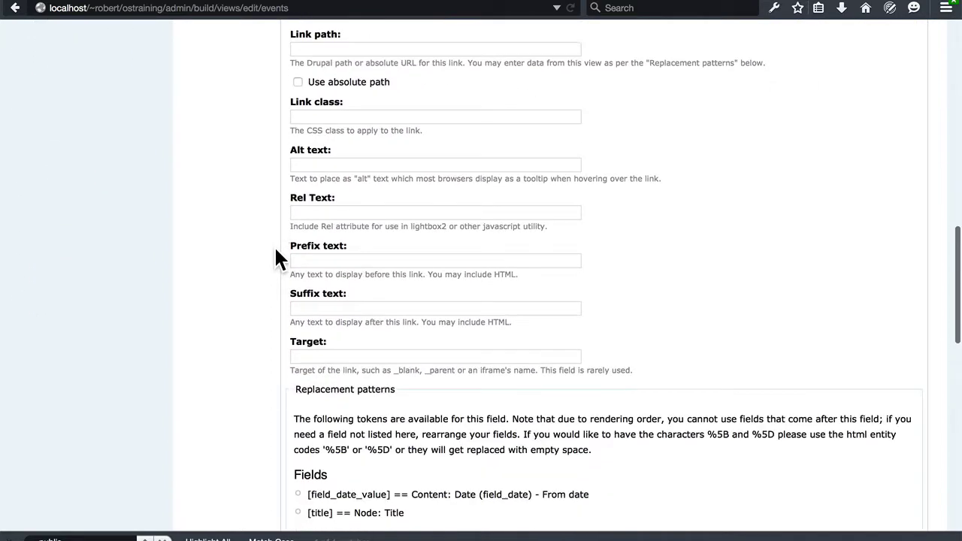
scroll(276, 260, down, 10)
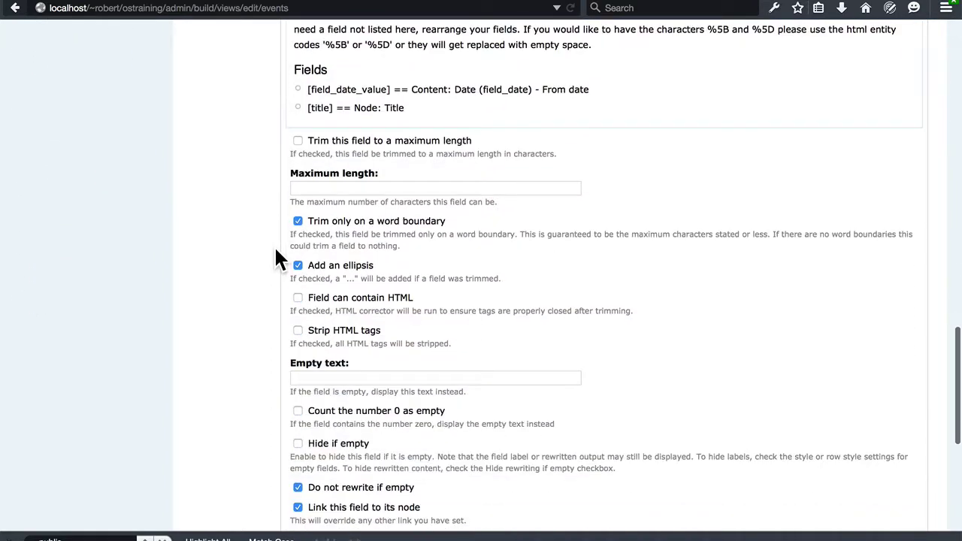
scroll(280, 259, down, 3)
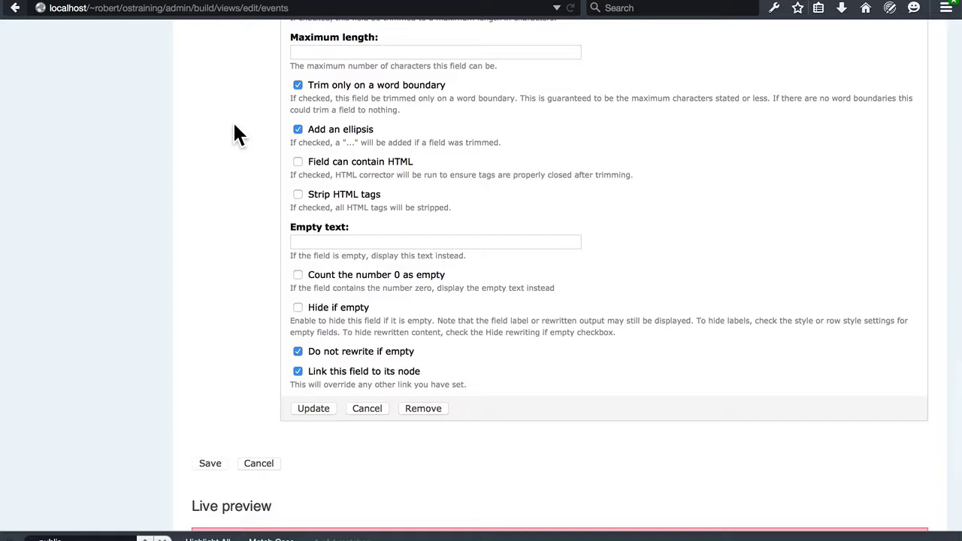
click(313, 408)
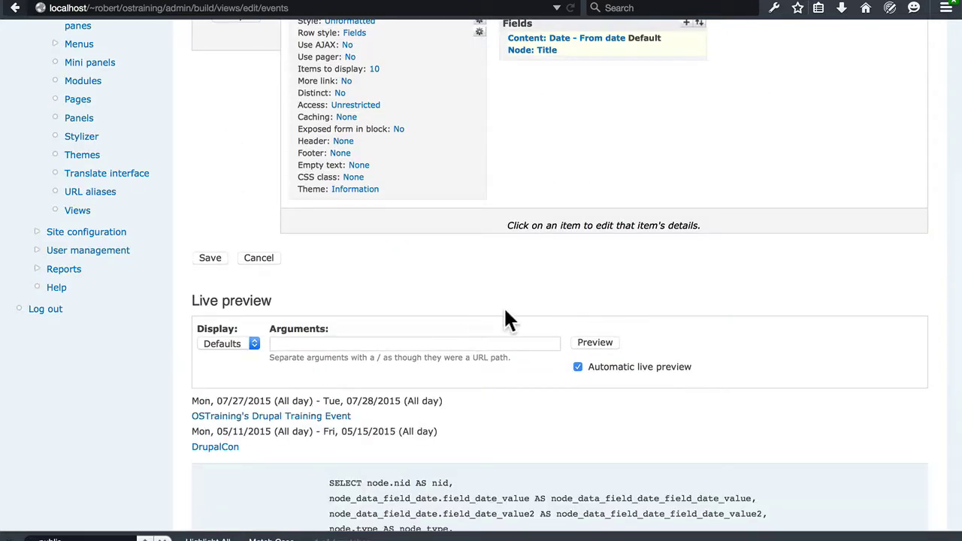
Rearrange the events view's fields so Node: Title comes before the Content: Date field, and save the view.
scroll(508, 316, up, 4)
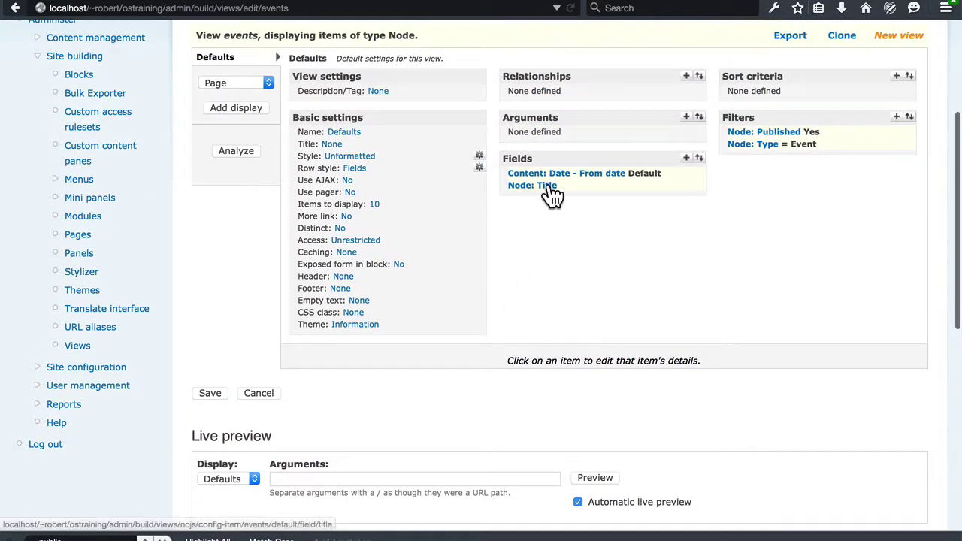
click(699, 159)
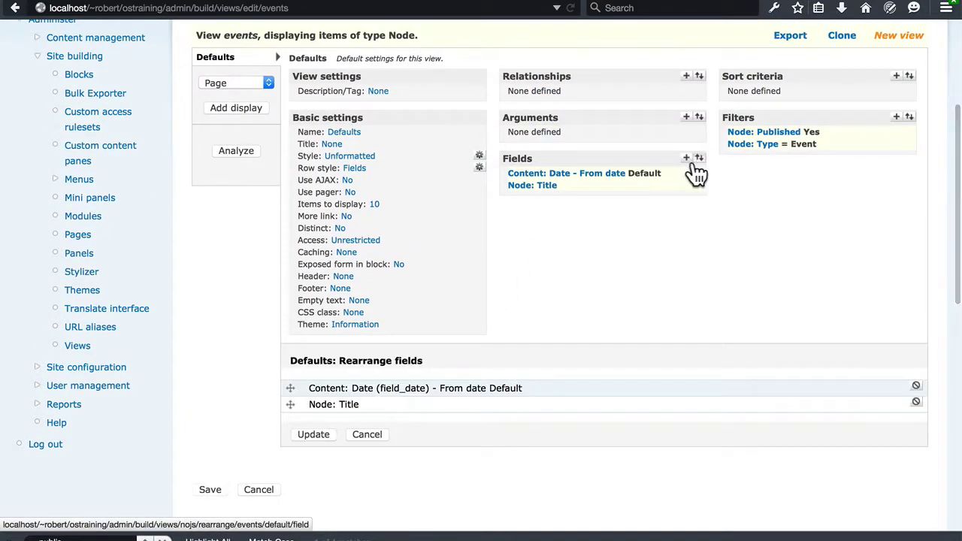
drag(290, 406, 290, 396)
click(323, 432)
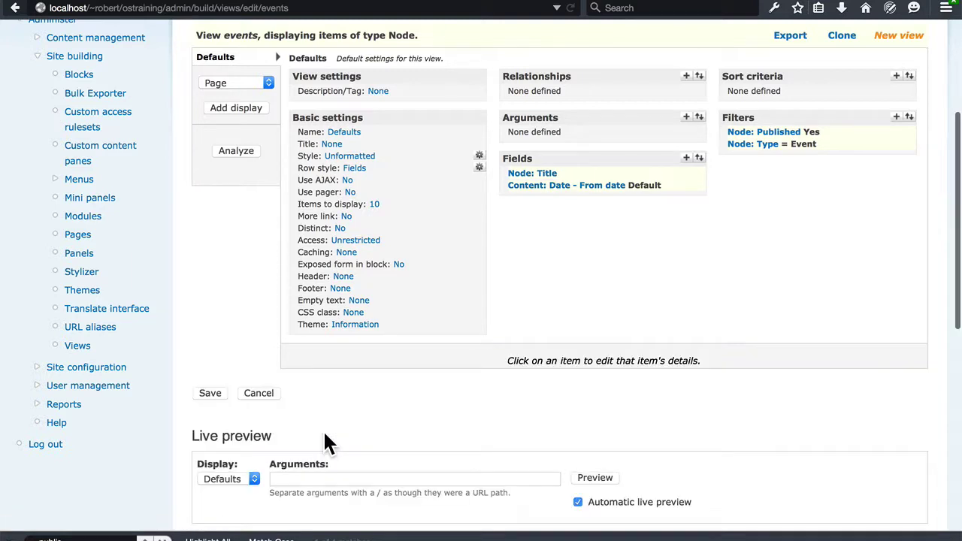
click(211, 391)
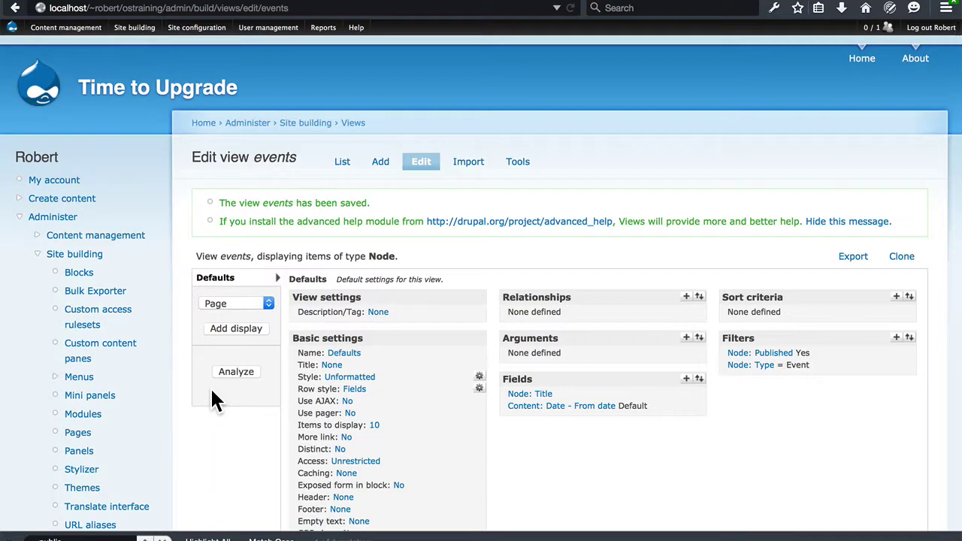
Preview the default display of the events view and examine the listed events and their order.
scroll(485, 278, down, 5)
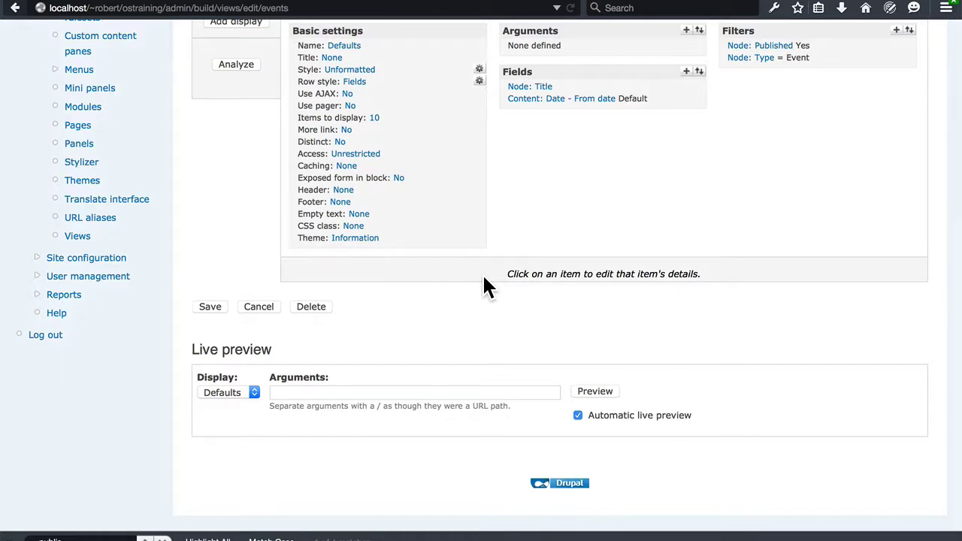
click(602, 392)
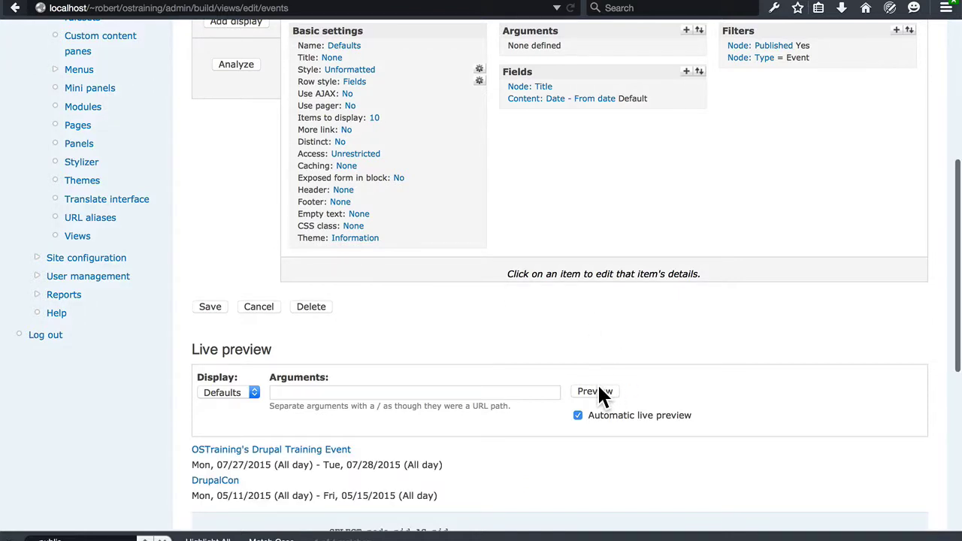
scroll(554, 348, down, 2)
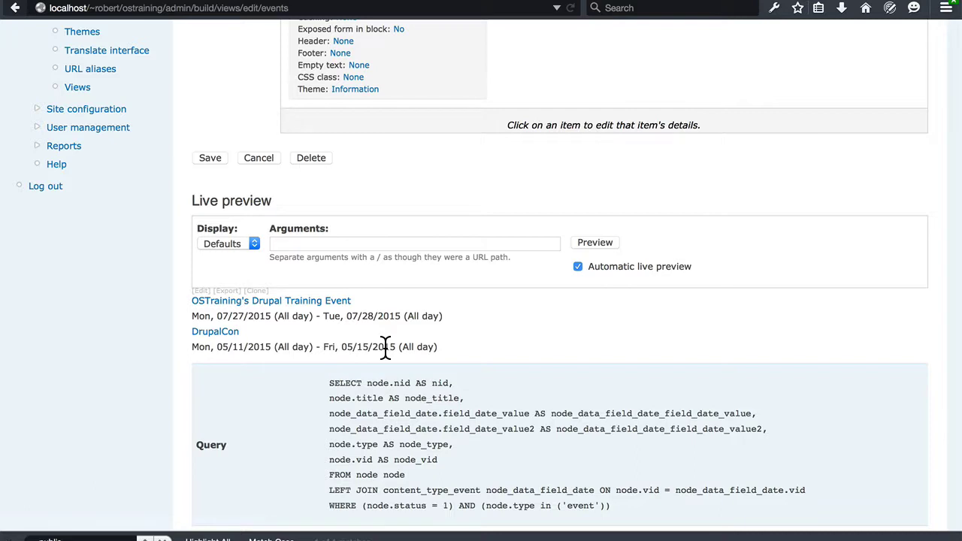
scroll(466, 364, up, 2)
scroll(466, 370, down, 3)
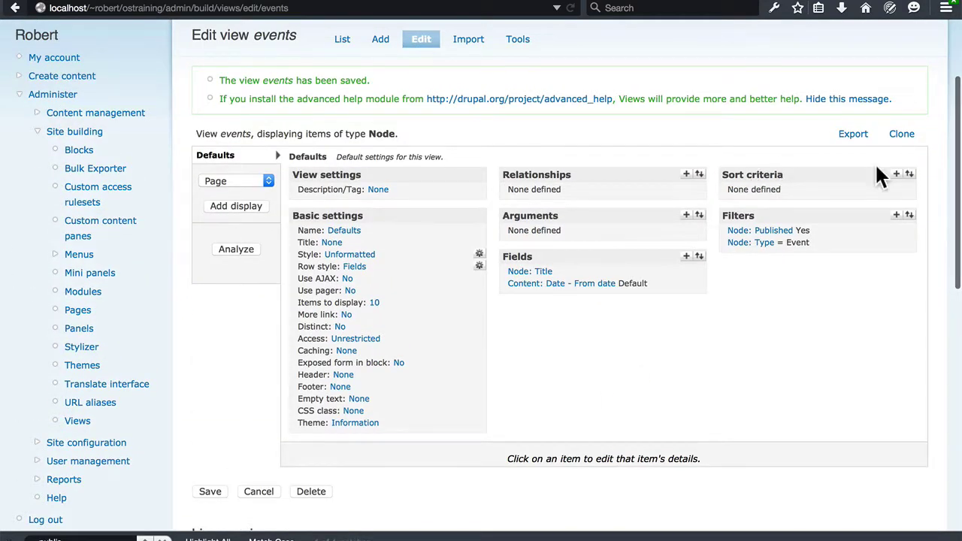
Add a sort criterion on Content: Date (field_date) - From date with ascending order to the default display.
click(896, 176)
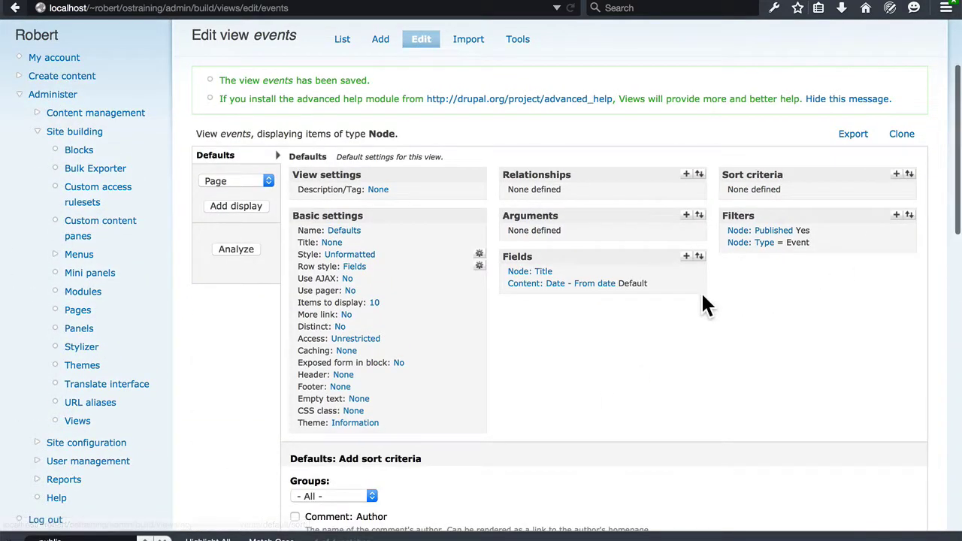
scroll(705, 301, down, 5)
scroll(545, 357, down, 6)
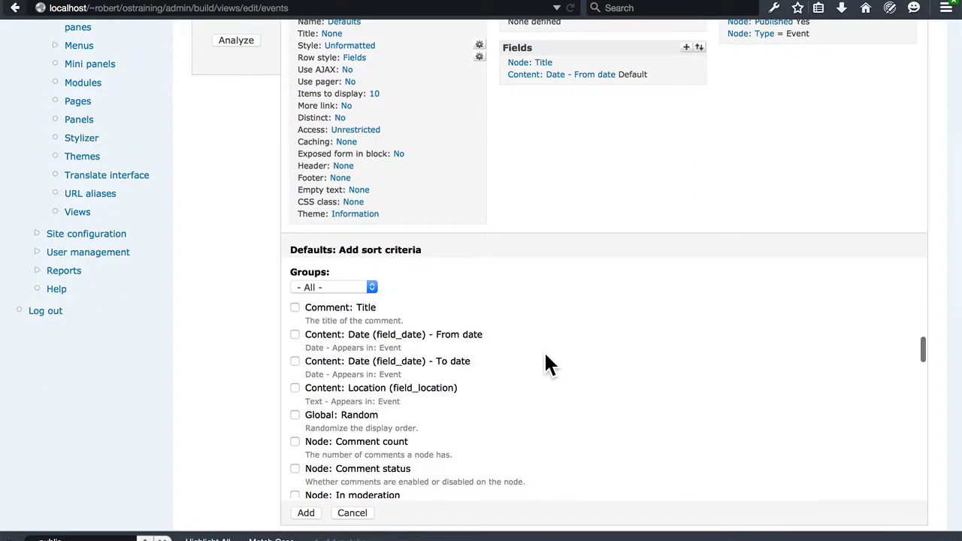
scroll(545, 365, up, 1)
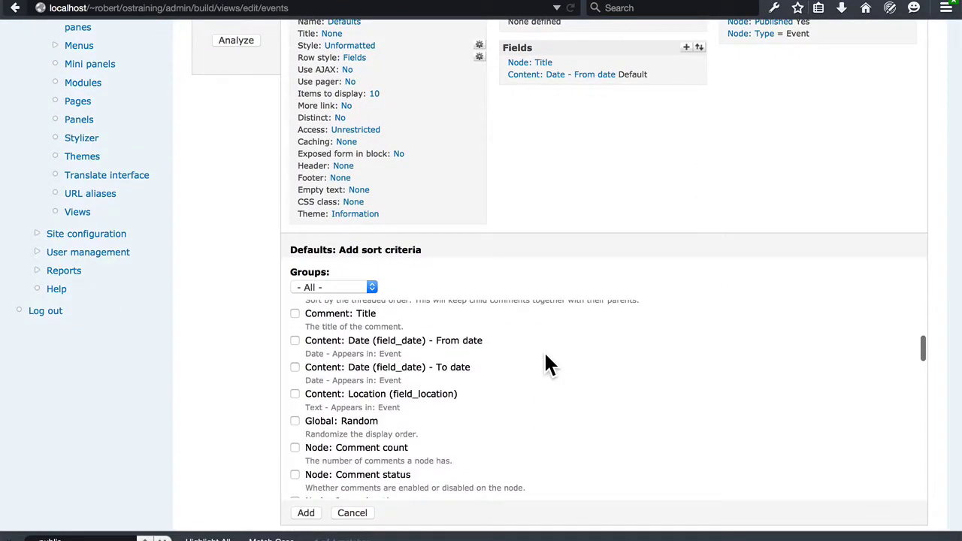
click(295, 342)
click(305, 513)
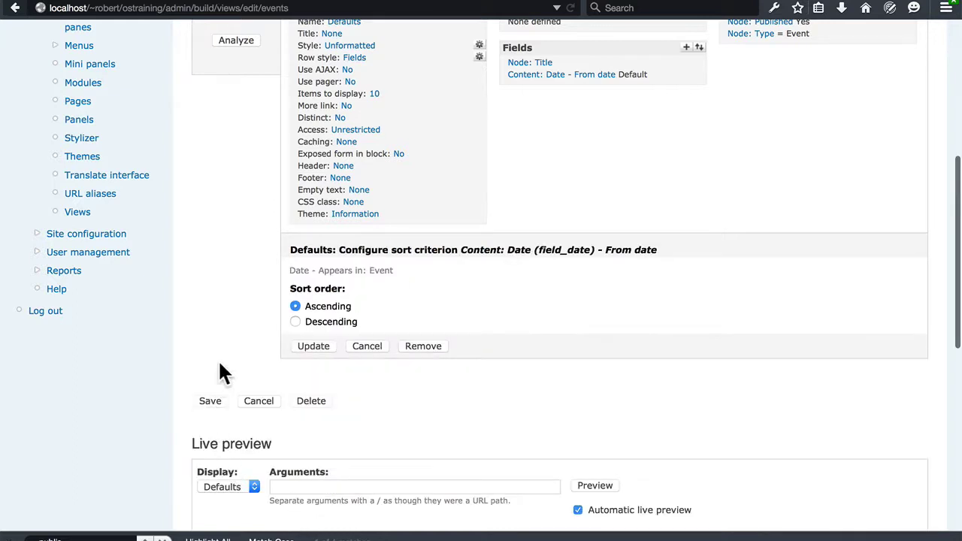
click(308, 348)
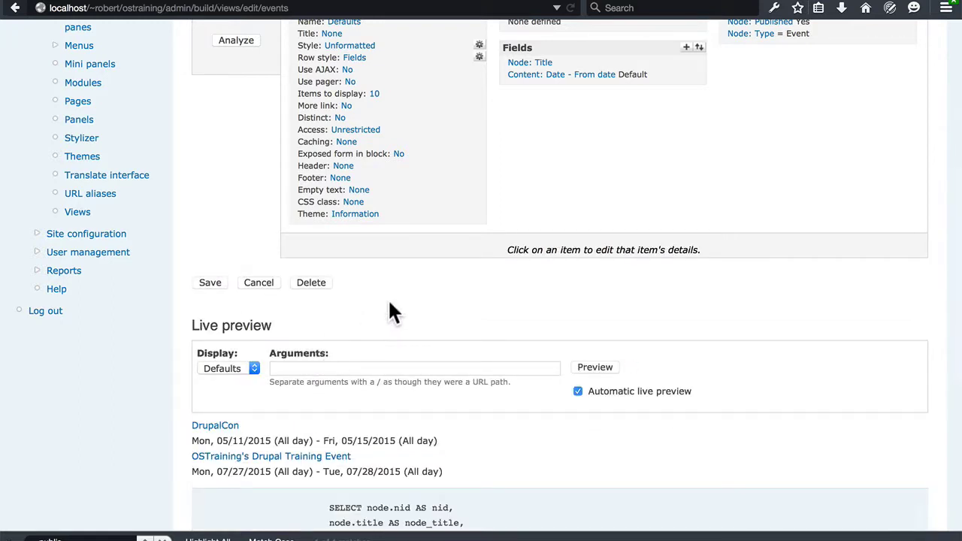
Check the order of the events in the live preview and save the events view with its date sort.
scroll(389, 299, down, 2)
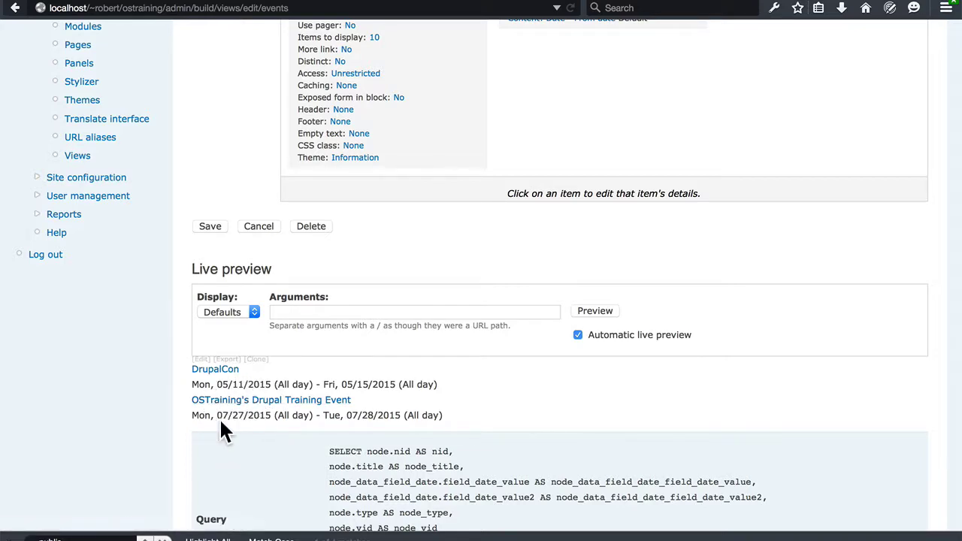
scroll(444, 396, up, 5)
scroll(444, 396, down, 1)
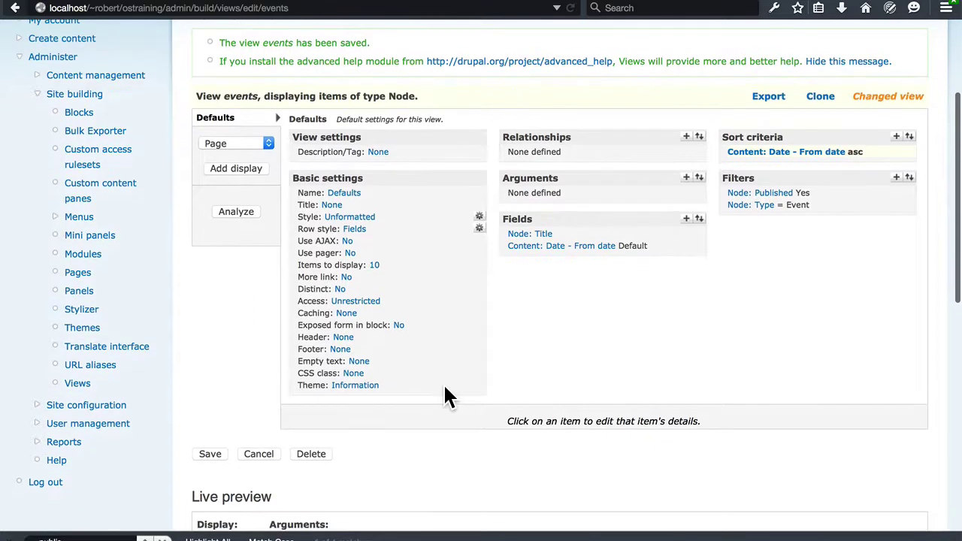
click(209, 453)
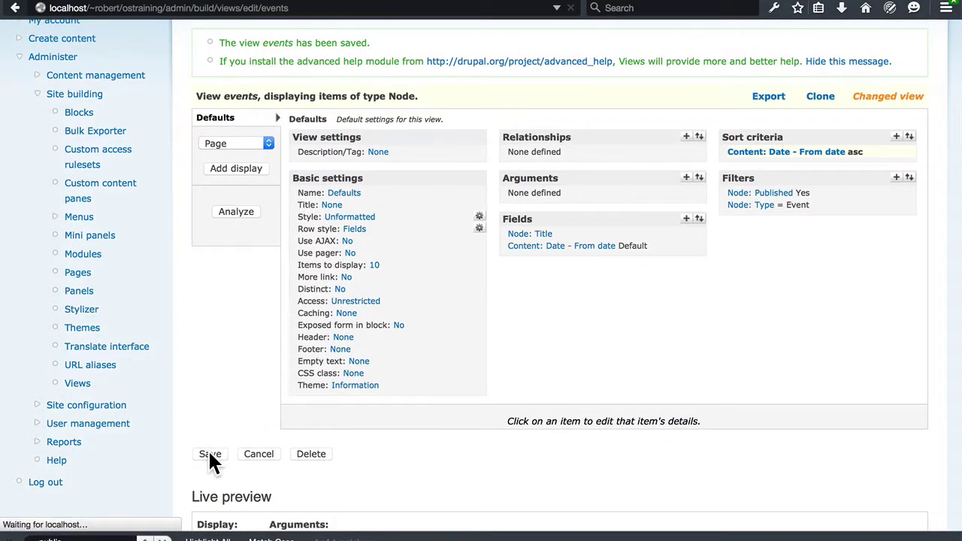
Add a Block display to the events view.
scroll(263, 250, down, 1)
scroll(266, 251, down, 2)
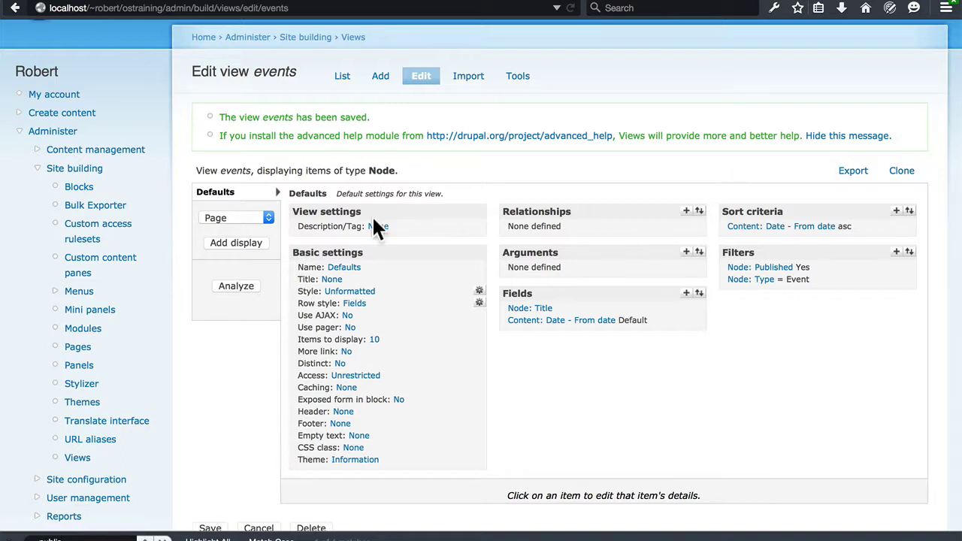
click(223, 218)
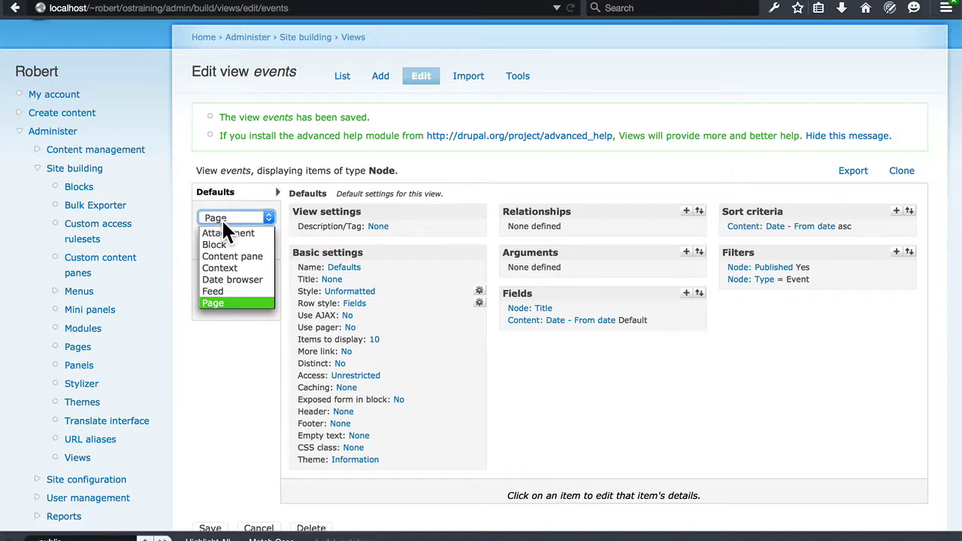
click(218, 244)
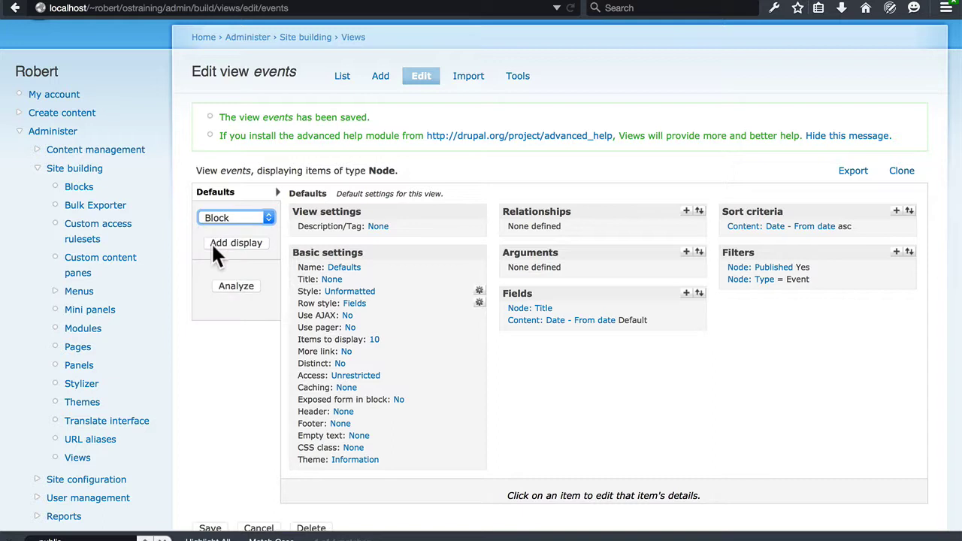
click(214, 247)
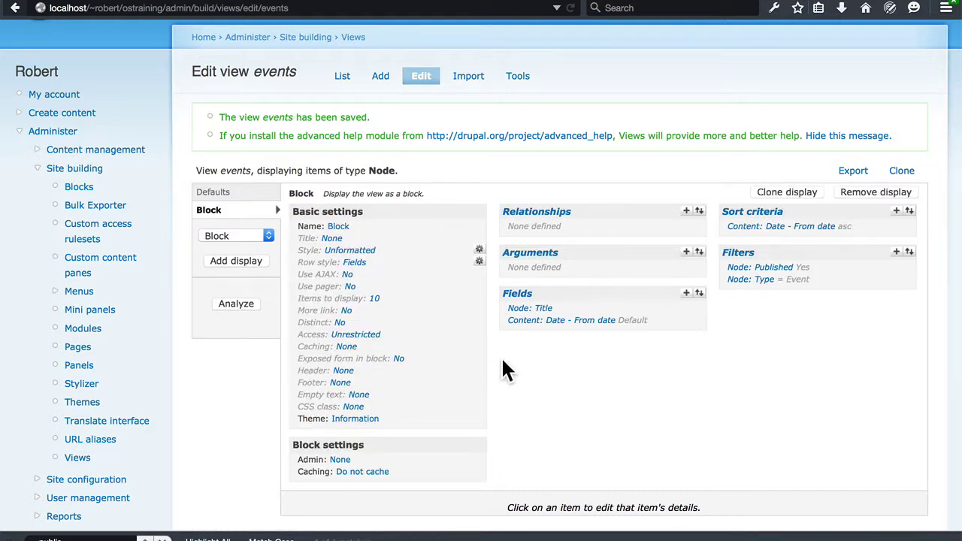
Preview the Block display's output and save the events view with the new display.
scroll(508, 361, down, 5)
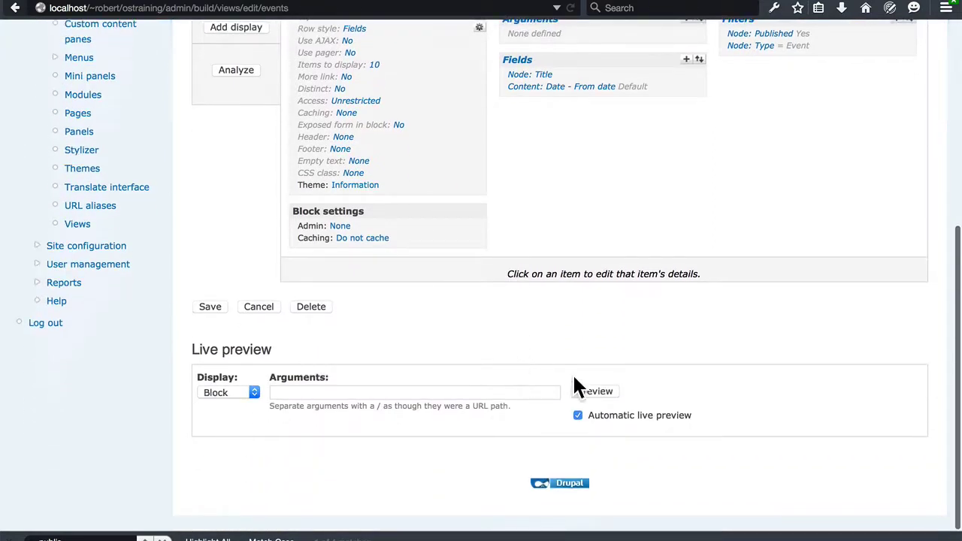
click(599, 390)
scroll(554, 355, down, 1)
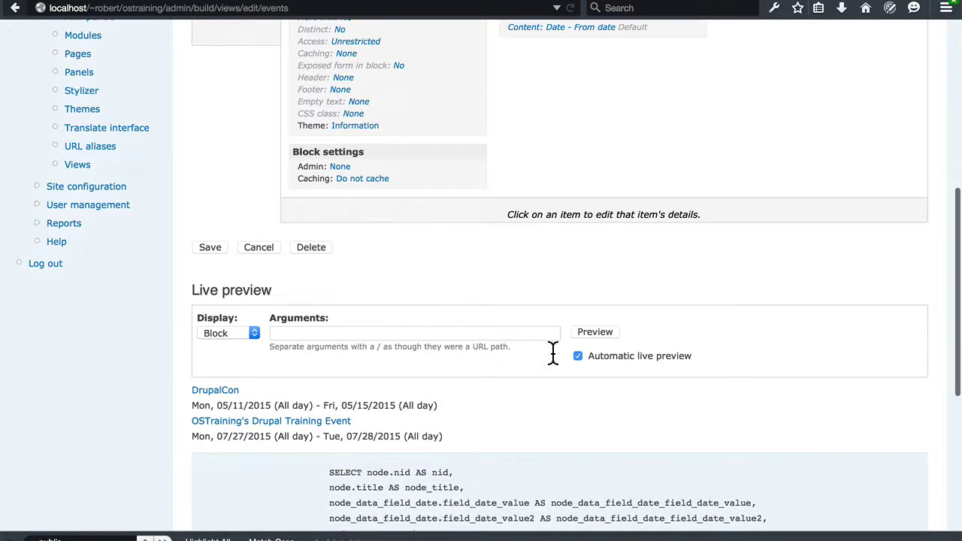
scroll(553, 353, down, 1)
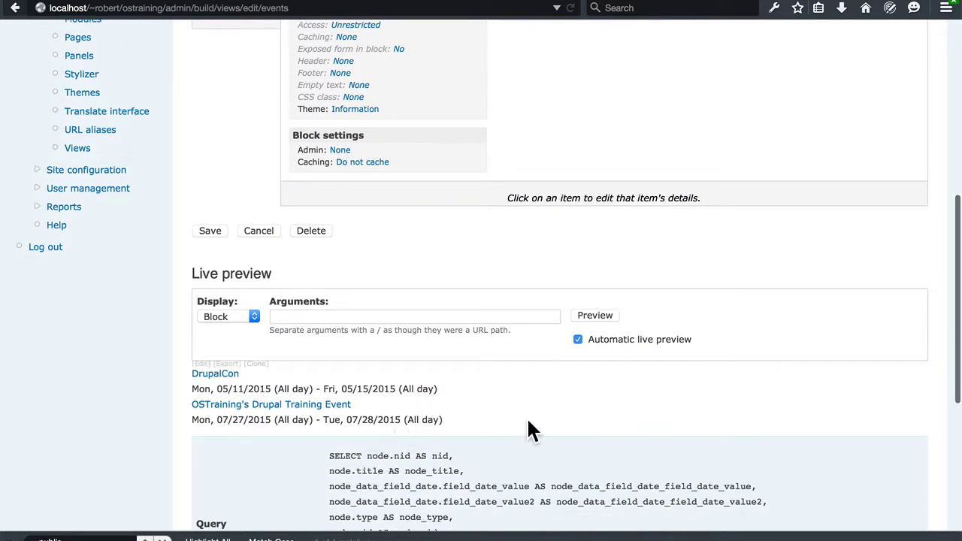
scroll(530, 430, up, 10)
scroll(530, 430, down, 2)
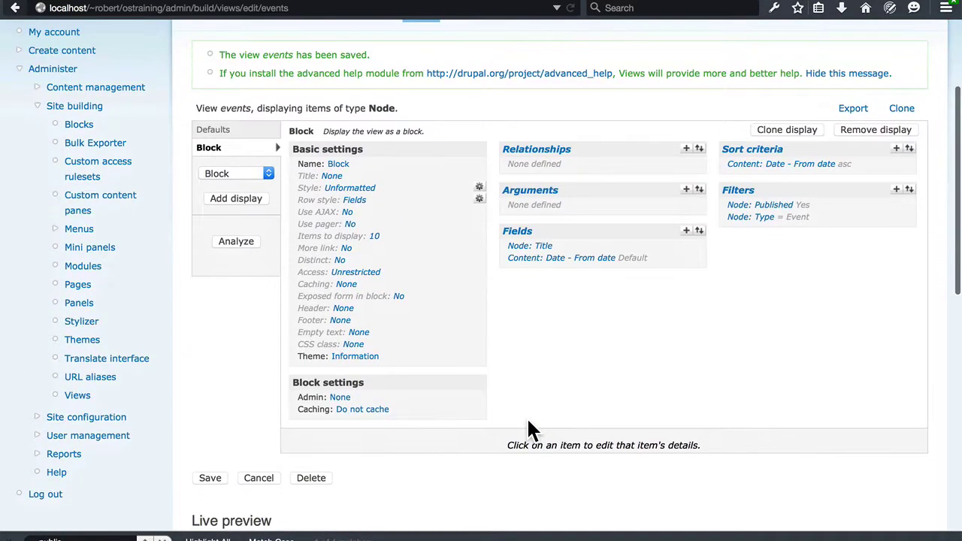
click(204, 475)
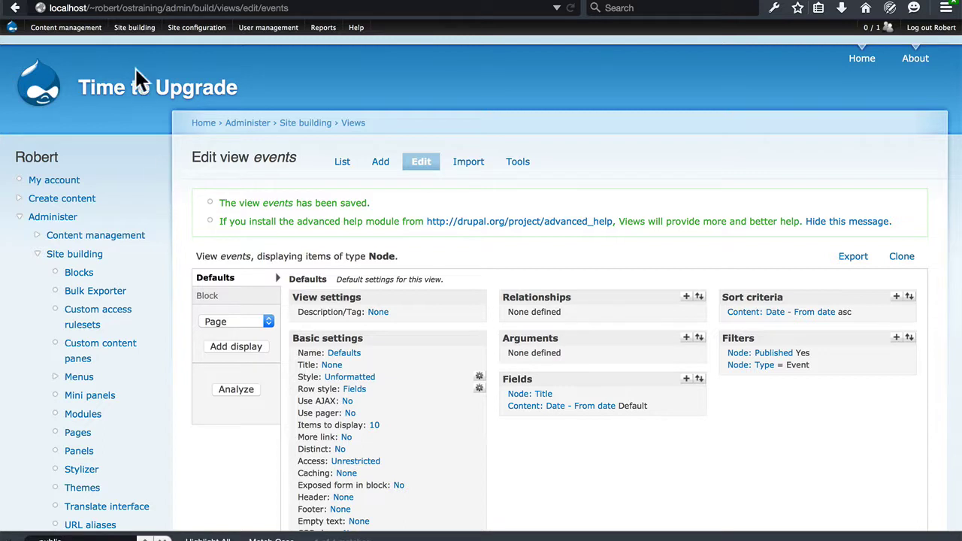
Open the site's block administration list.
click(131, 31)
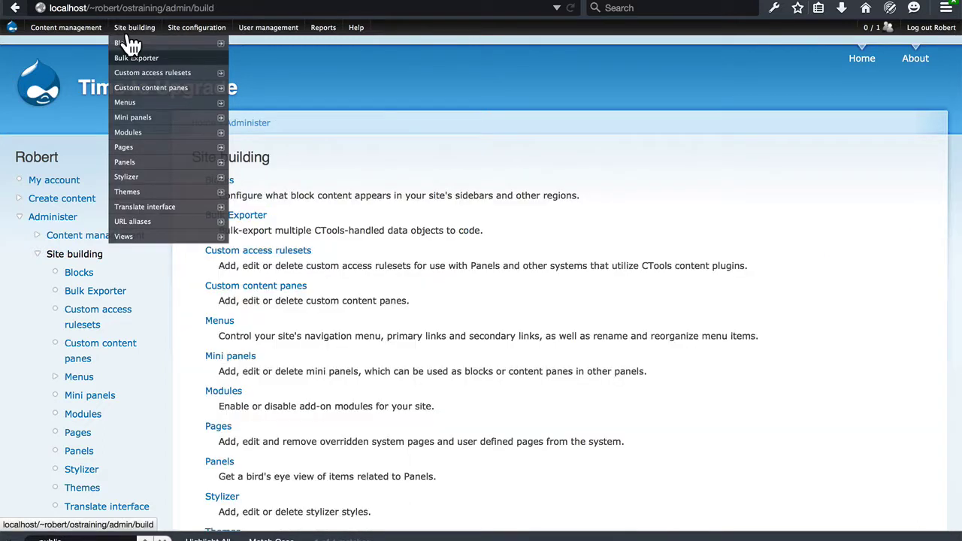
mouse_move(132, 50)
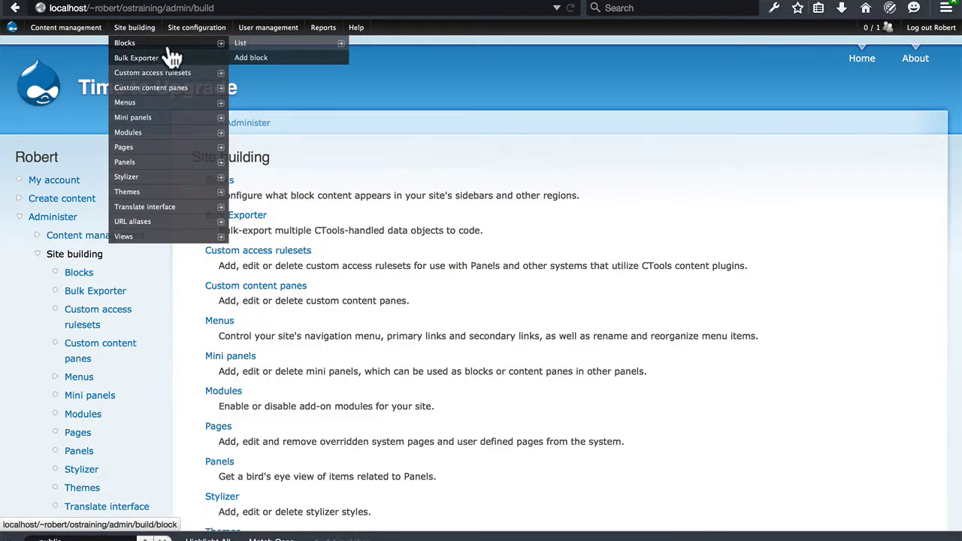
click(244, 47)
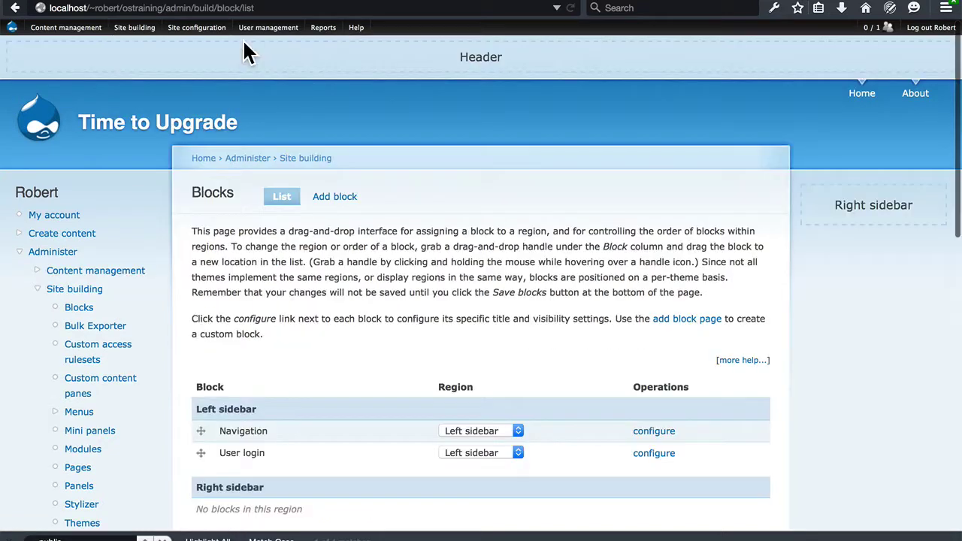
Assign the disabled events: Block to the Left sidebar region and save the block settings.
scroll(442, 223, down, 5)
scroll(444, 233, down, 2)
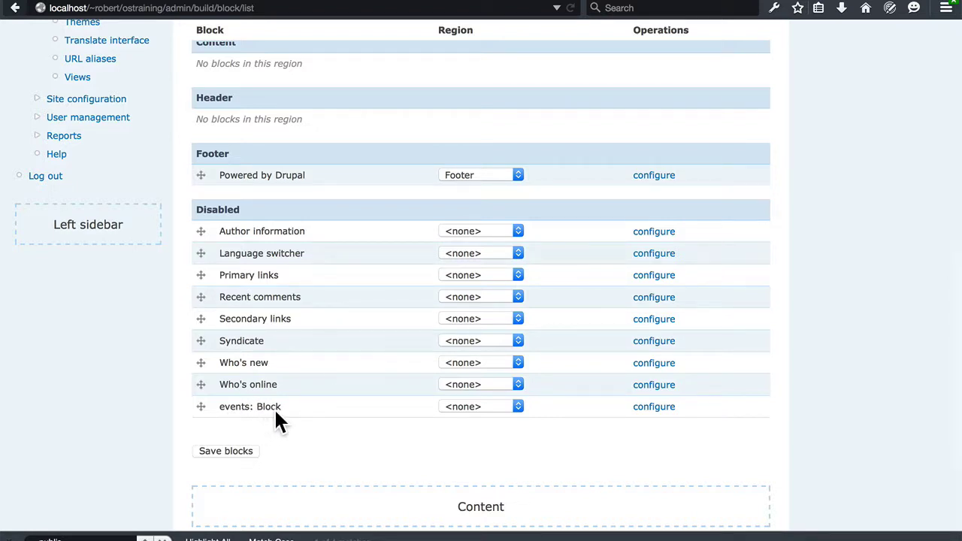
click(449, 408)
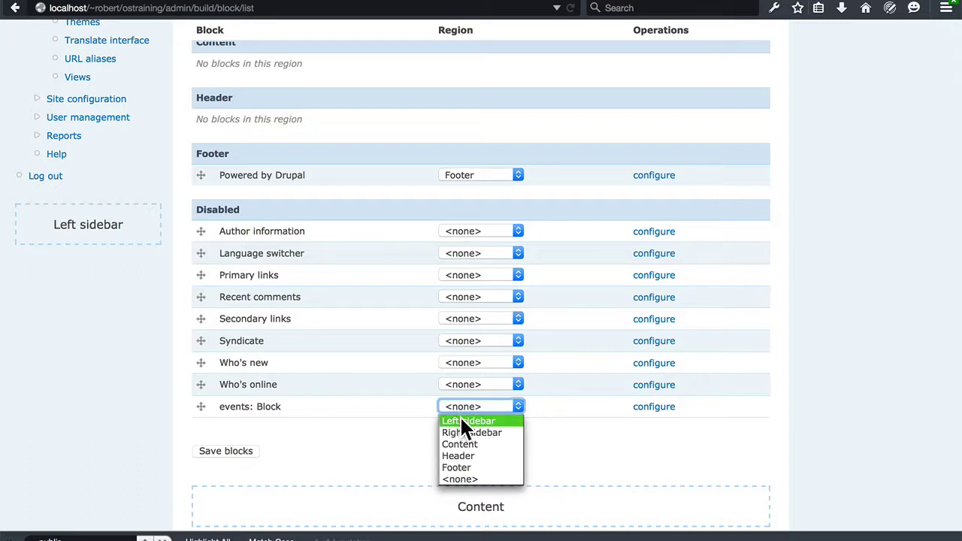
click(461, 421)
scroll(807, 348, up, 5)
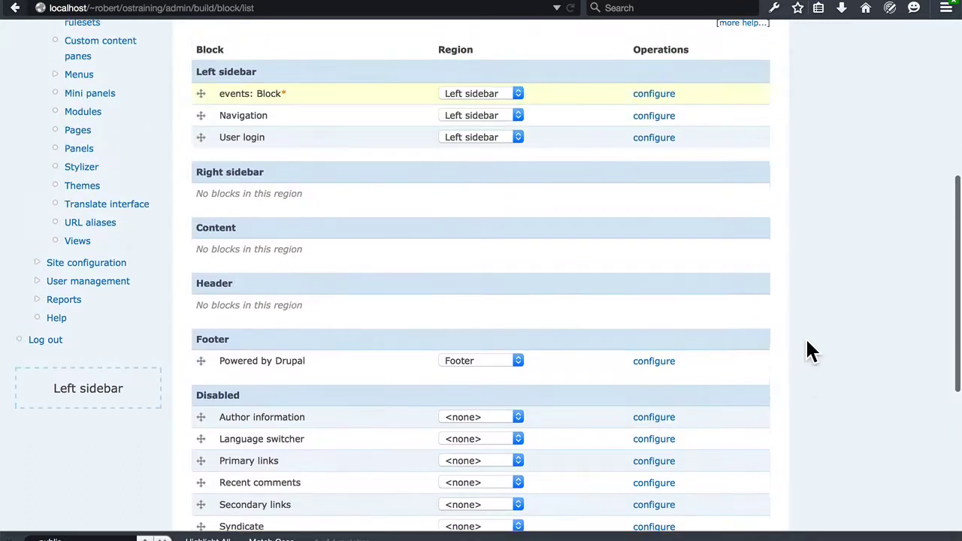
scroll(807, 346, up, 5)
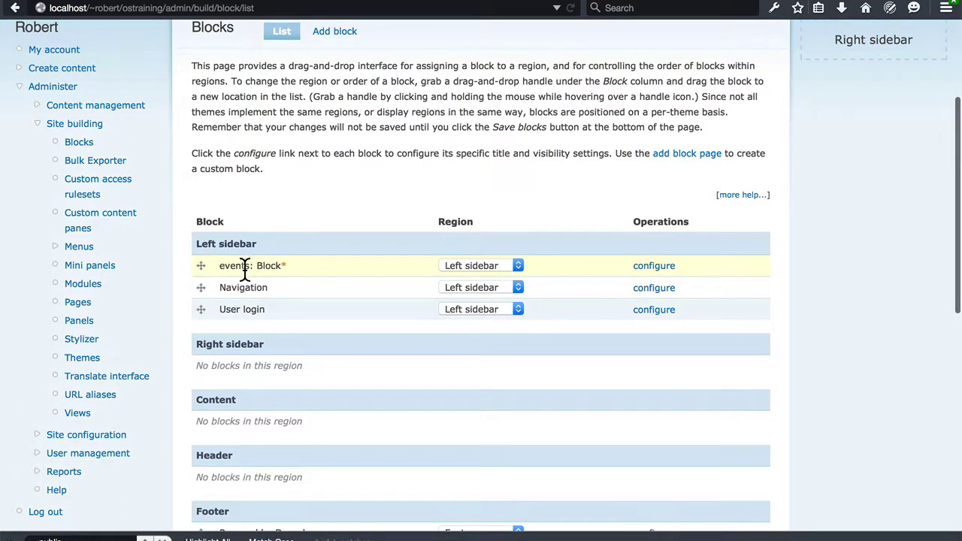
scroll(853, 144, down, 10)
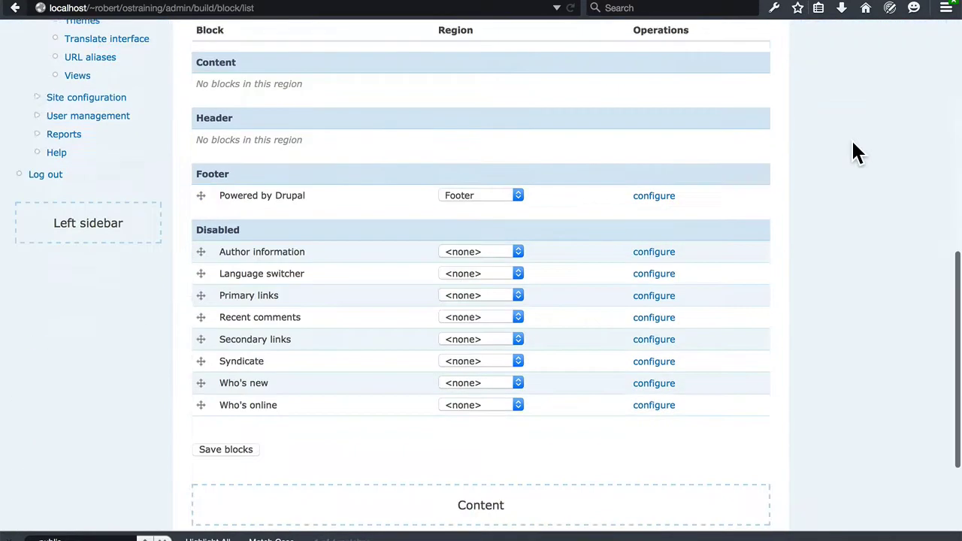
scroll(853, 143, down, 4)
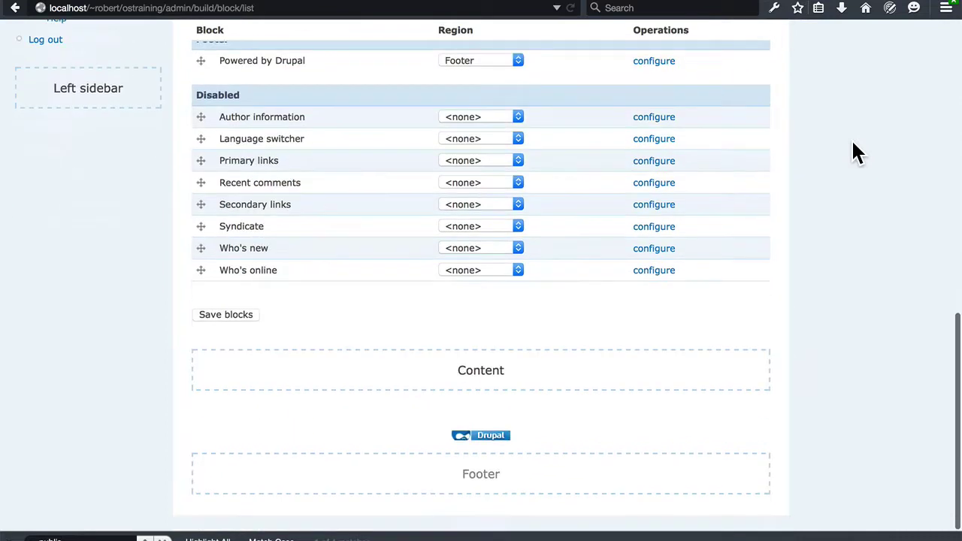
click(205, 315)
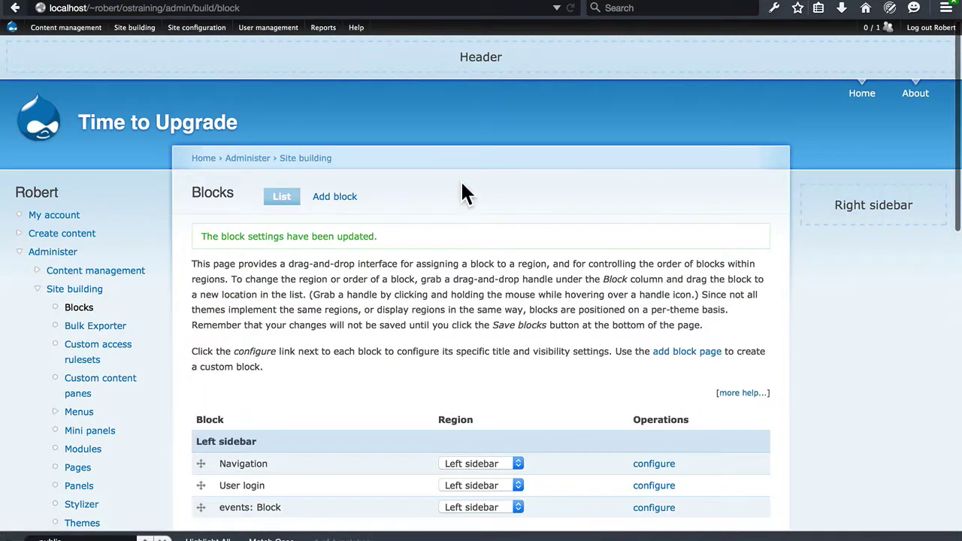
Go to the site's front page and open the sidebar events block's view for editing.
click(197, 124)
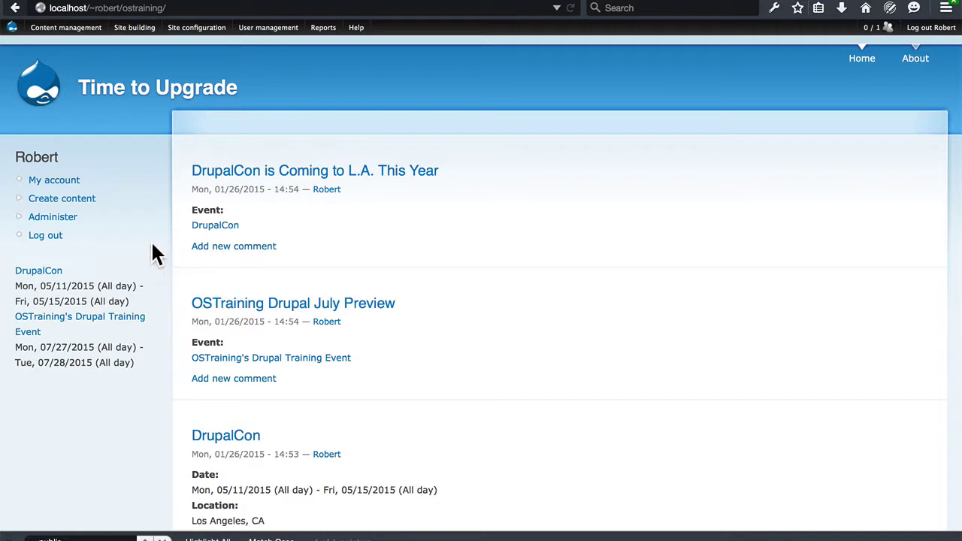
mouse_move(150, 263)
click(26, 263)
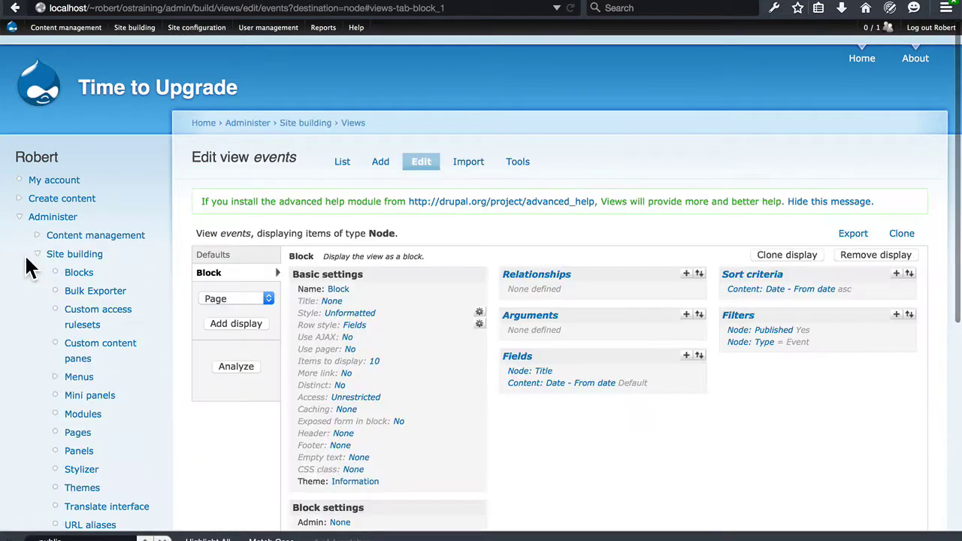
Set the view's title to Events on the default display and save the view.
click(333, 301)
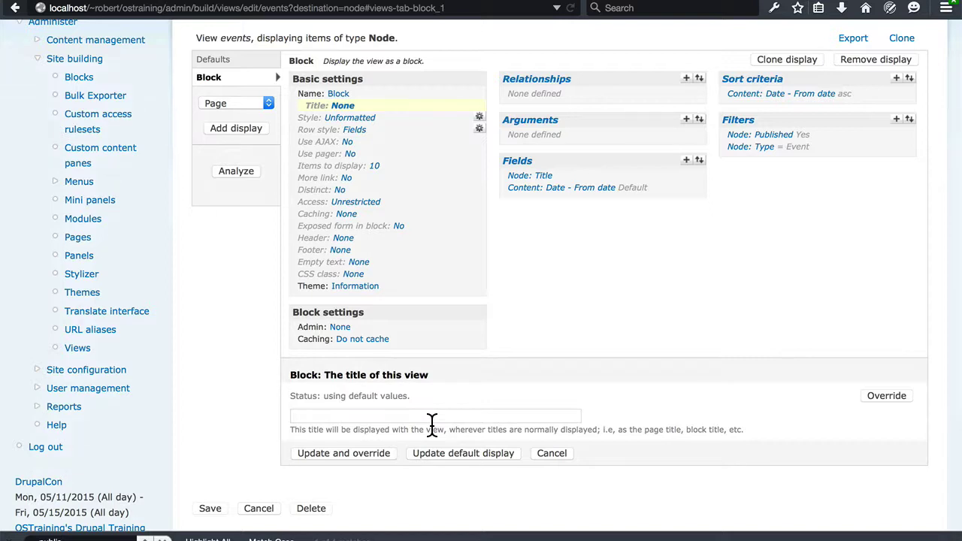
click(378, 415)
text(Events)
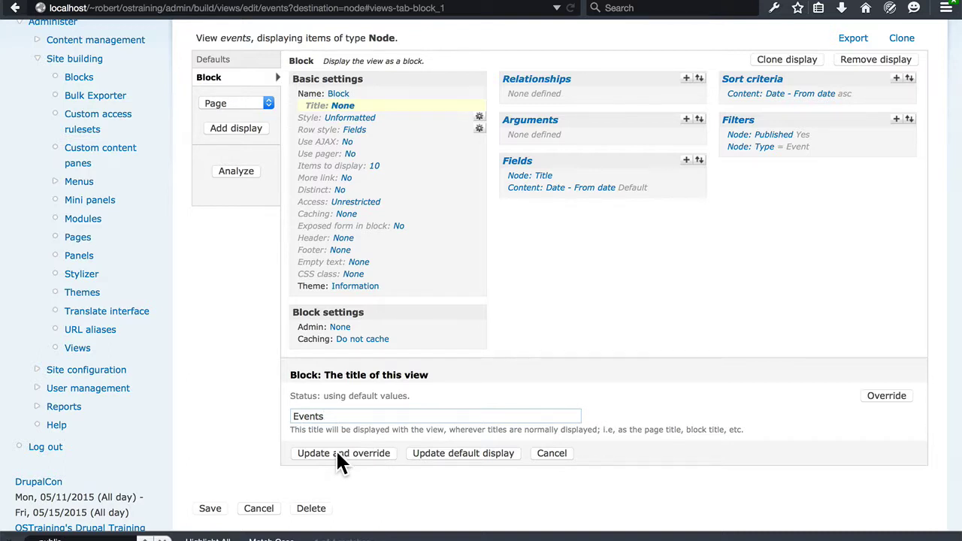
click(449, 453)
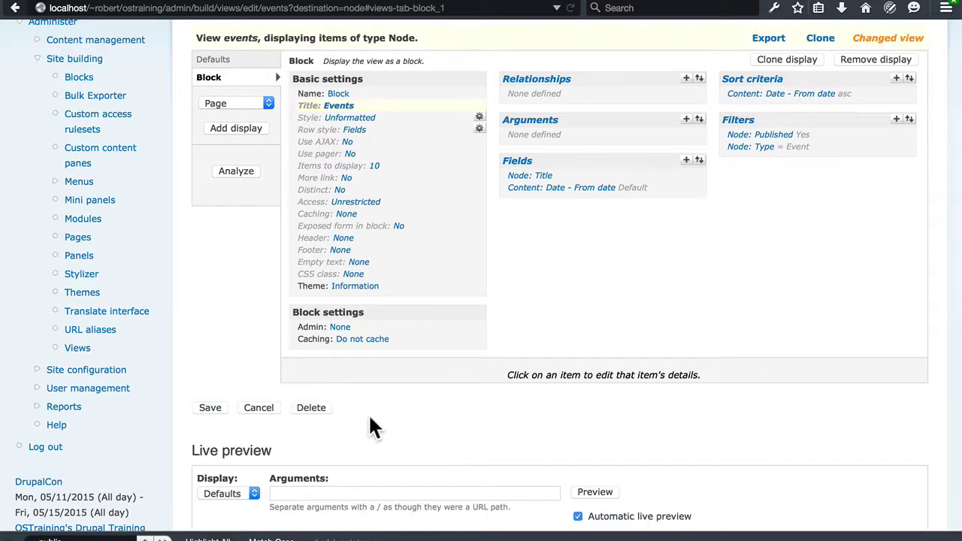
click(211, 410)
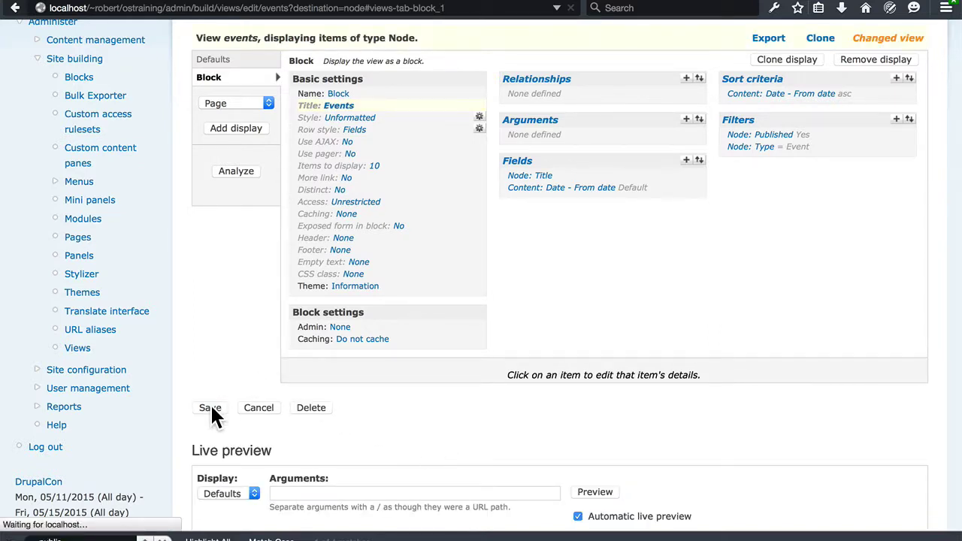